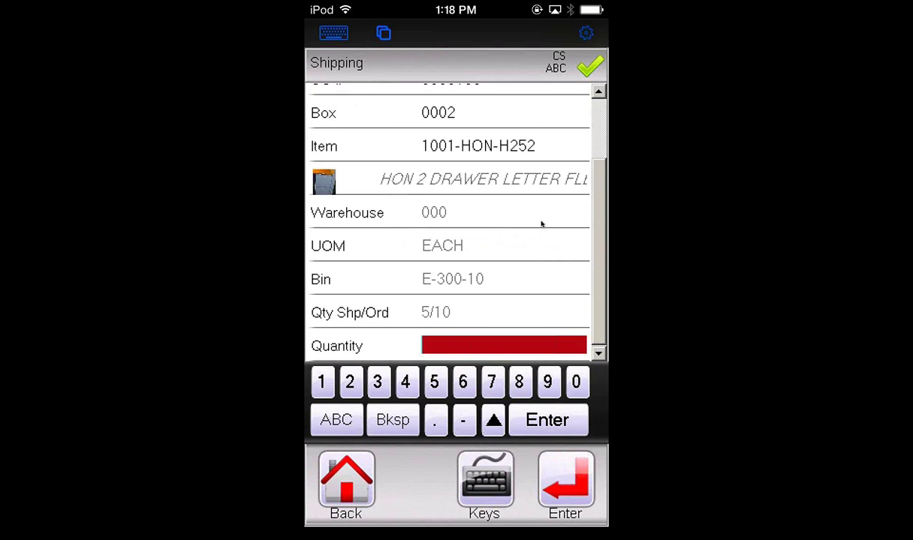
Record 5 units for box 0002 and confirm no unresolved items remain on the order
{"action": "type", "text": "5"}
{"action": "key", "text": "Return"}
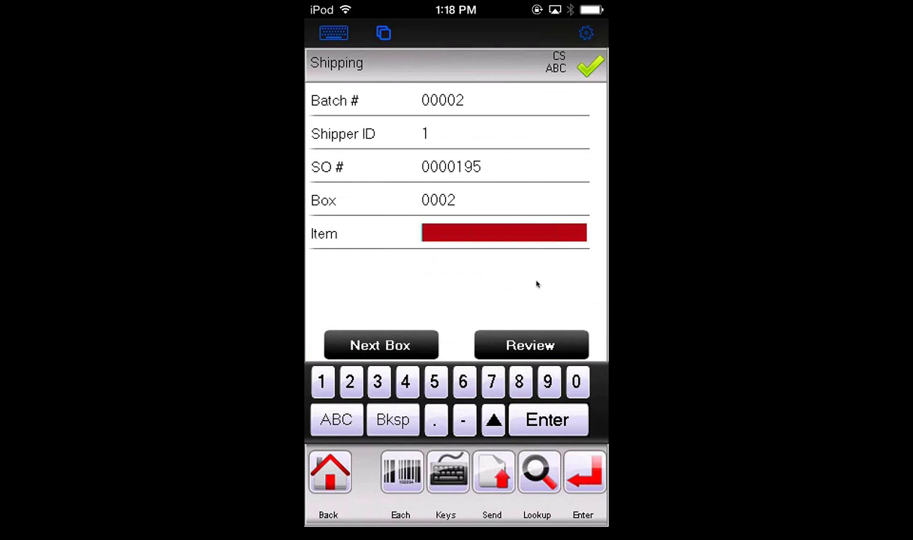
{"action": "key", "text": "F5"}
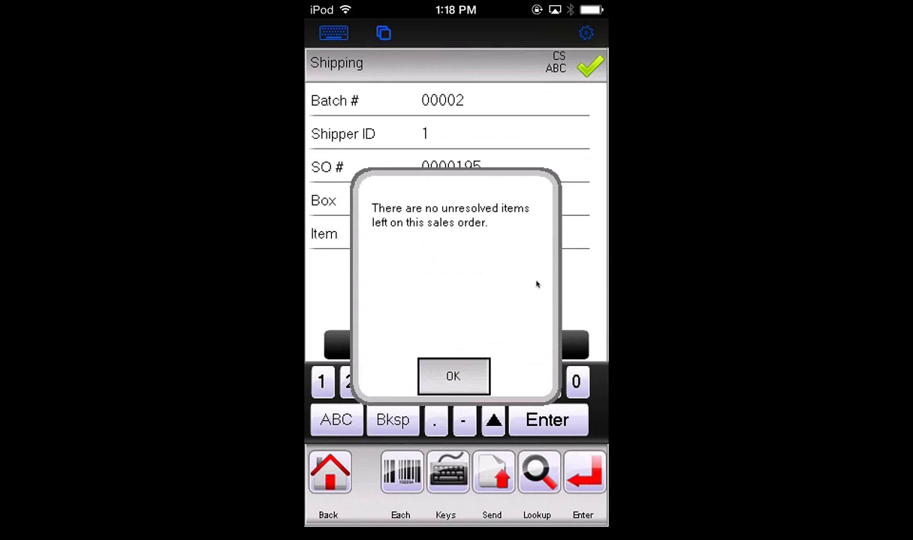
{"action": "key", "text": "Return"}
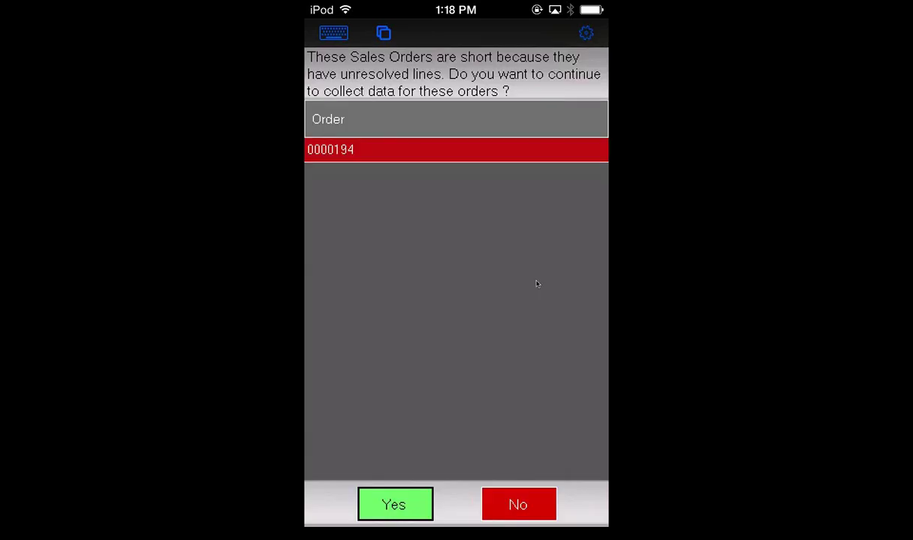
Decline more collection for short order 0000194, submit the data, and switch to the StarShip desktop
{"action": "key", "text": "Tab"}
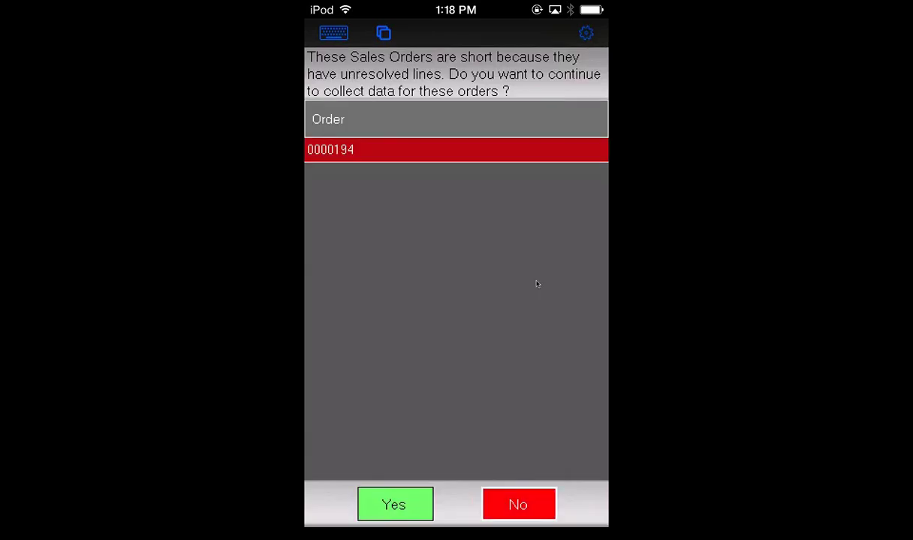
{"action": "key", "text": "Return"}
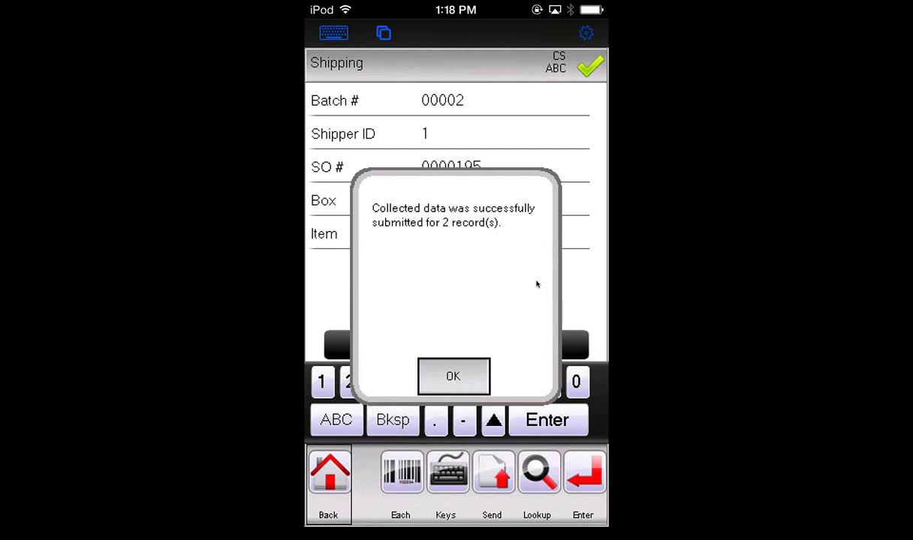
{"action": "key", "text": "Return"}
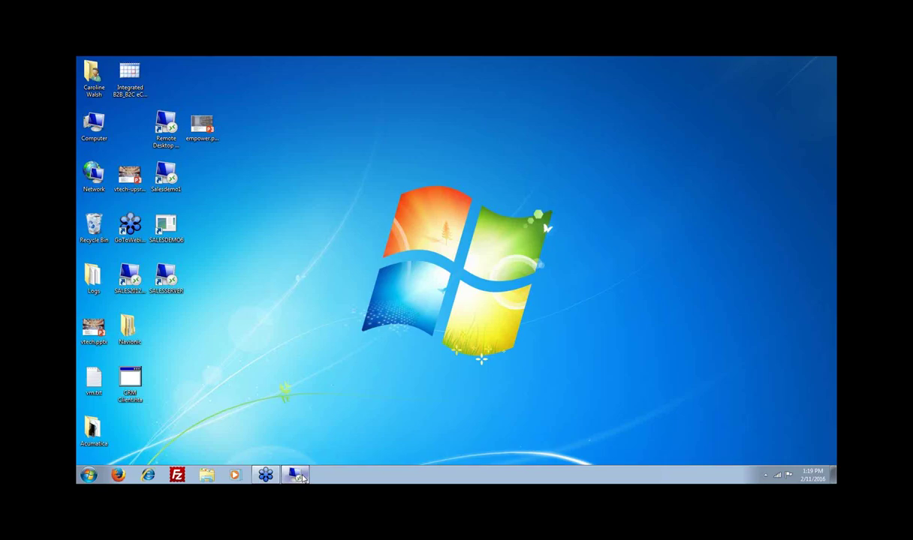
{"action": "left_click", "coordinate": [297, 475]}
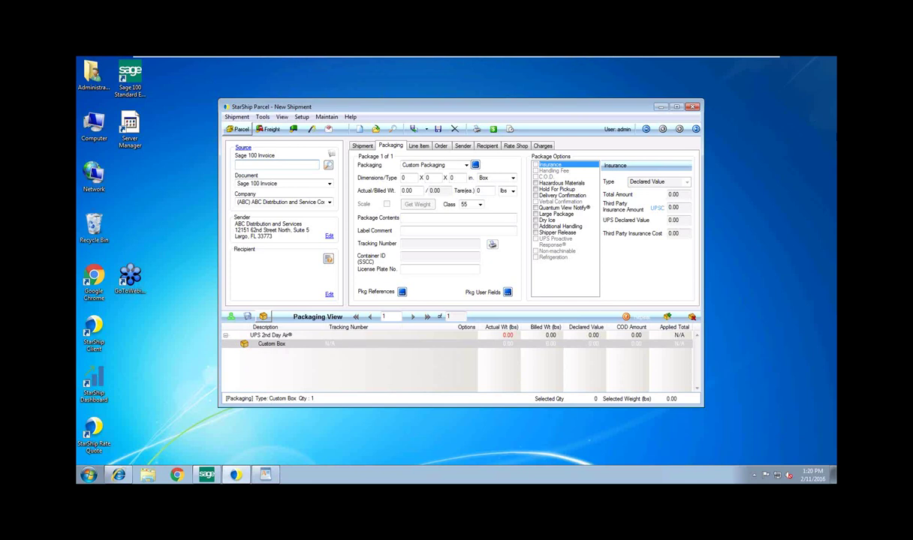
Load Sage 100 order 195 into the new shipment to fill recipient, service and boxes
{"action": "type", "text": "195"}
{"action": "key", "text": "Return"}
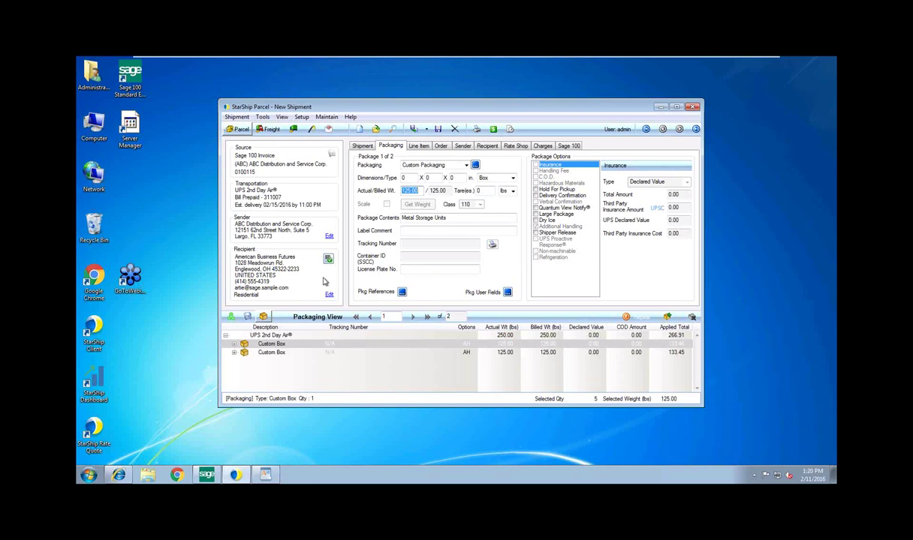
Show the shipment-level details and their Quantum View Notify settings
{"action": "left_click", "coordinate": [363, 145]}
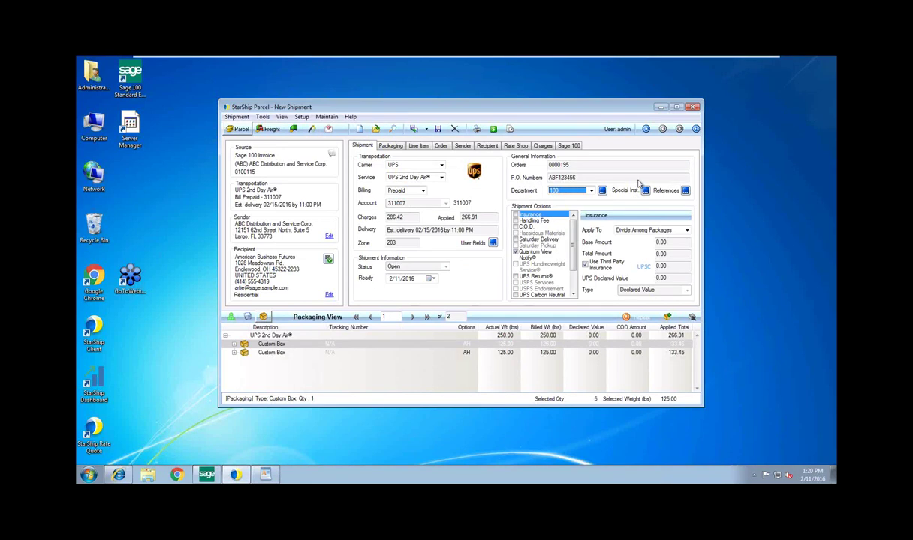
{"action": "left_click", "coordinate": [535, 255]}
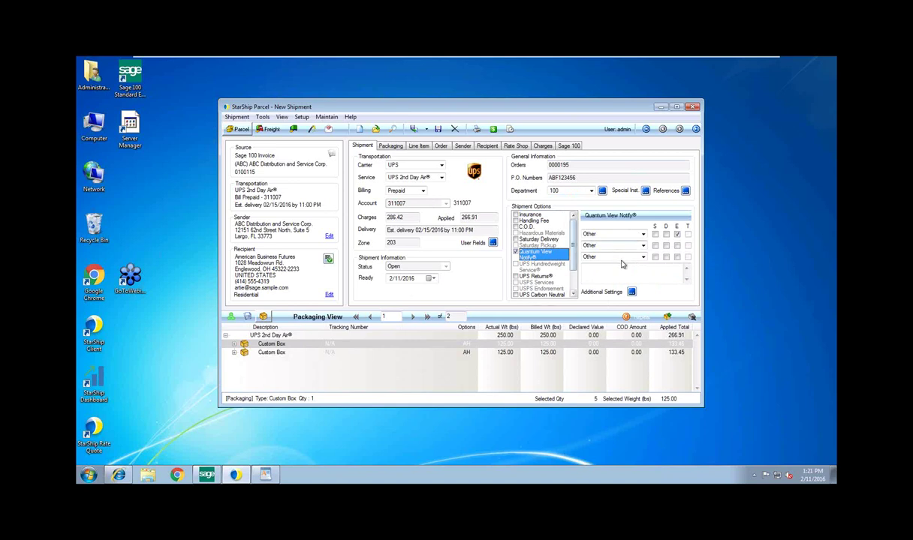
{"action": "left_click", "coordinate": [630, 291]}
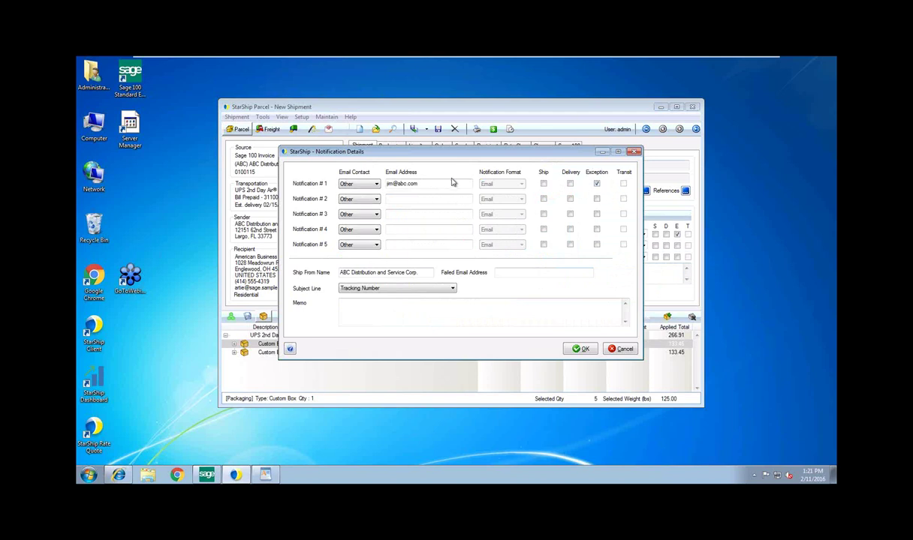
{"action": "double_click", "coordinate": [385, 184]}
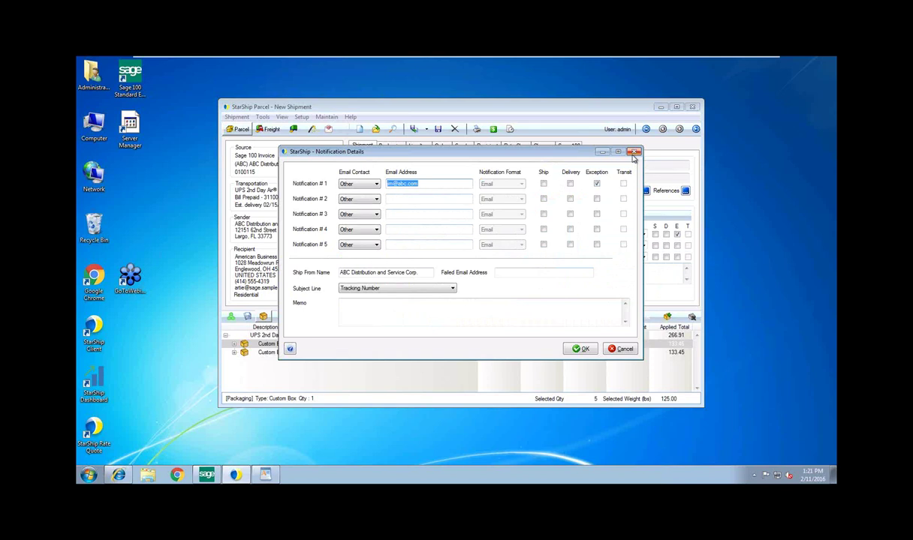
{"action": "left_click", "coordinate": [633, 154]}
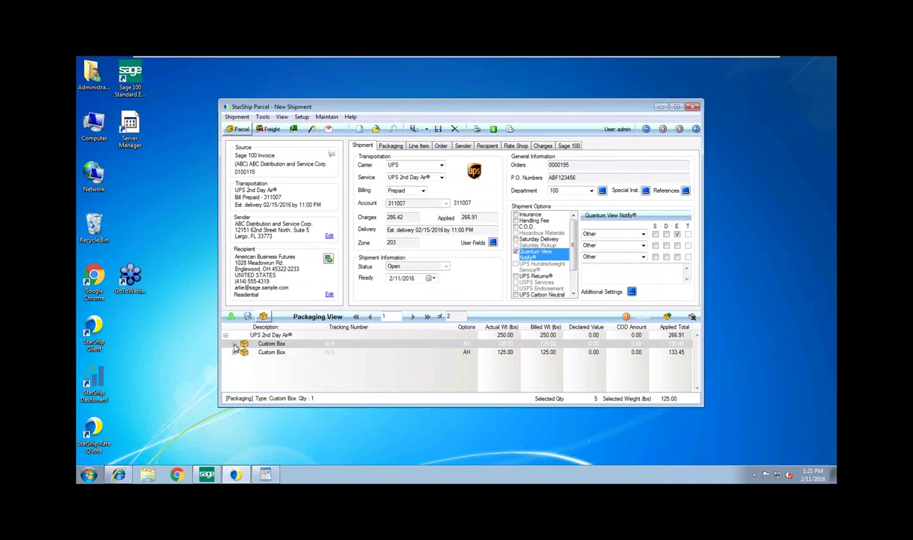
Expand both custom boxes to confirm item 1001-HON-H252, then rate-shop all carriers
{"action": "right_click", "coordinate": [234, 347]}
{"action": "left_click", "coordinate": [275, 355]}
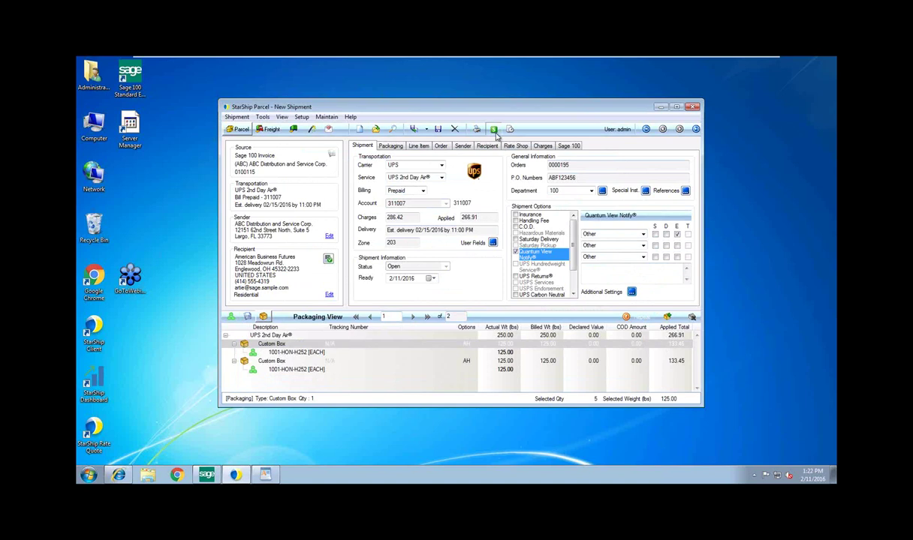
{"action": "left_click", "coordinate": [494, 129]}
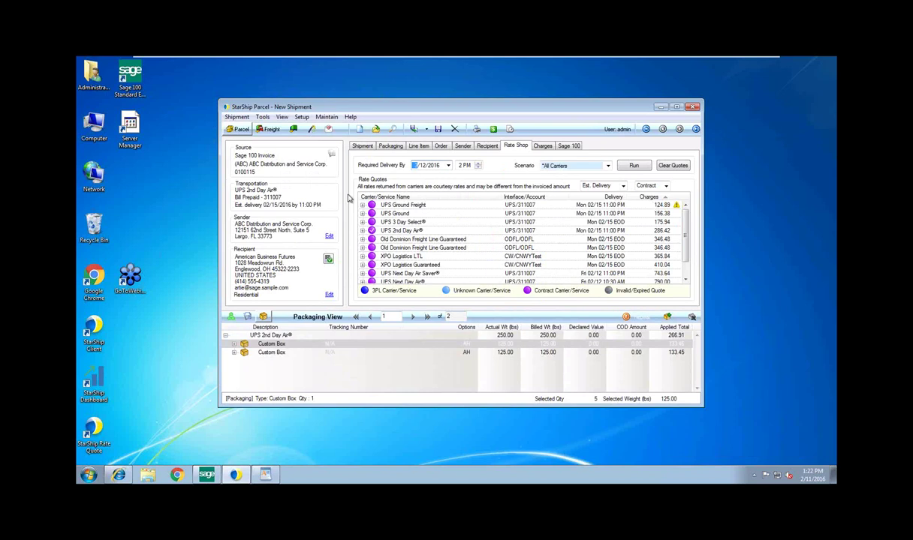
Apply the UPS Ground Freight rate and bring up its charges breakdown display choices
{"action": "double_click", "coordinate": [371, 204]}
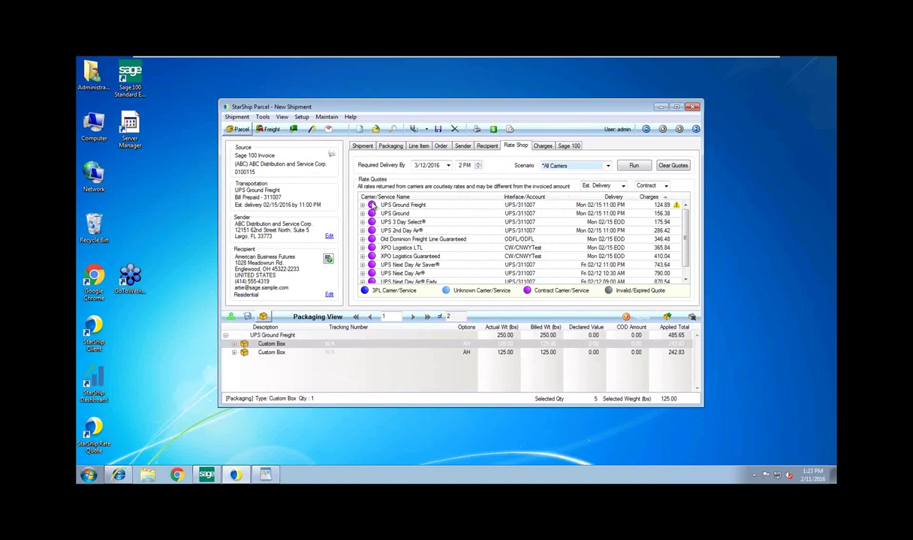
{"action": "left_click", "coordinate": [543, 146]}
{"action": "left_click", "coordinate": [432, 163]}
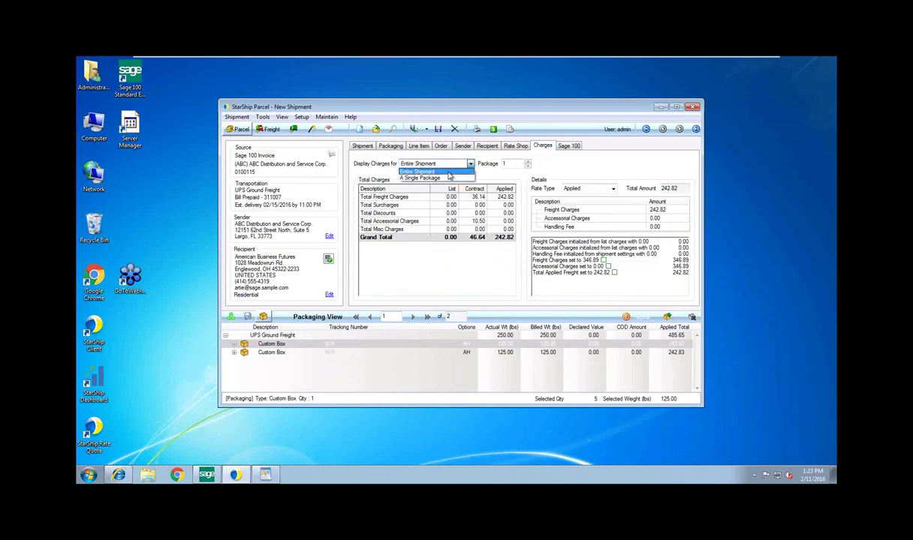
Show Entire Shipment charges (485.65), check the applied freight rules, then return to Rate Shop
{"action": "left_click", "coordinate": [447, 172]}
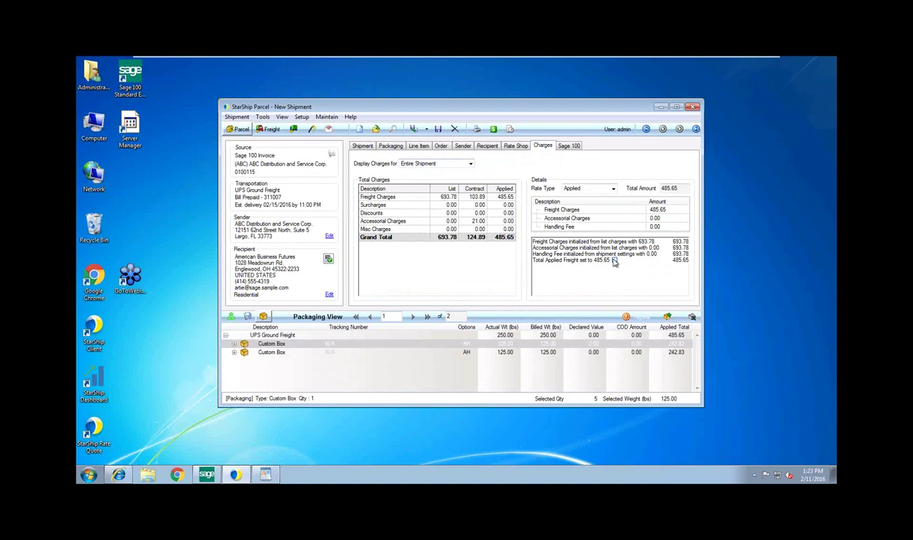
{"action": "left_click", "coordinate": [614, 261]}
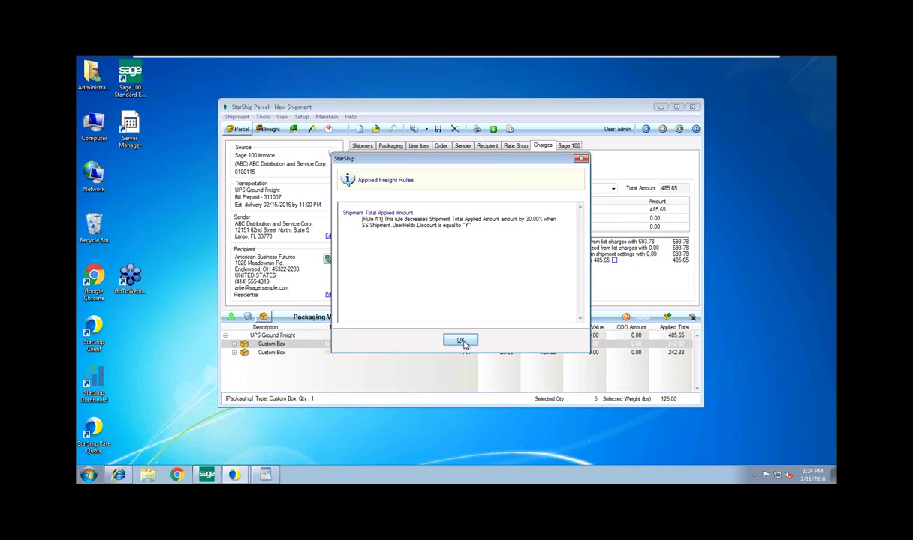
{"action": "left_click", "coordinate": [462, 341]}
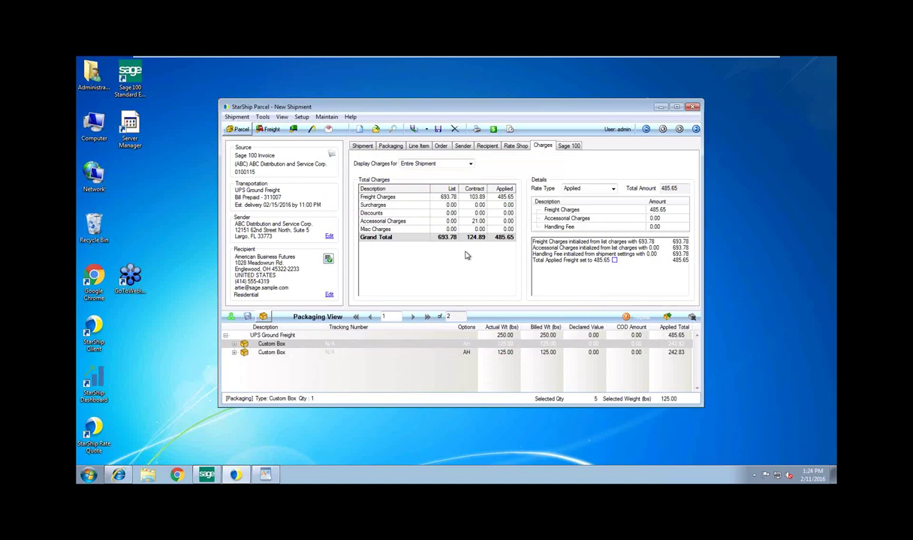
{"action": "left_click", "coordinate": [515, 147]}
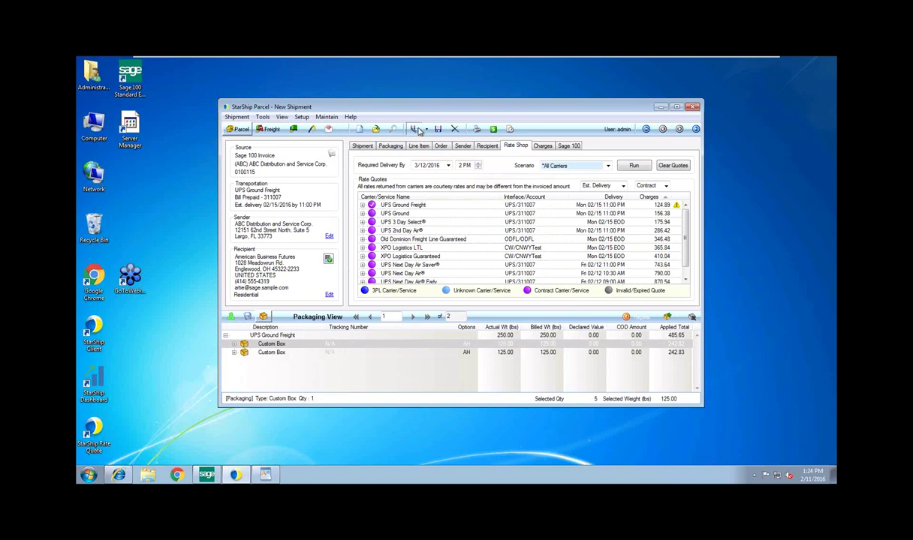
Process the shipment, enlarge the label preview to see the packing list, then close both package previews
{"action": "left_click", "coordinate": [415, 129]}
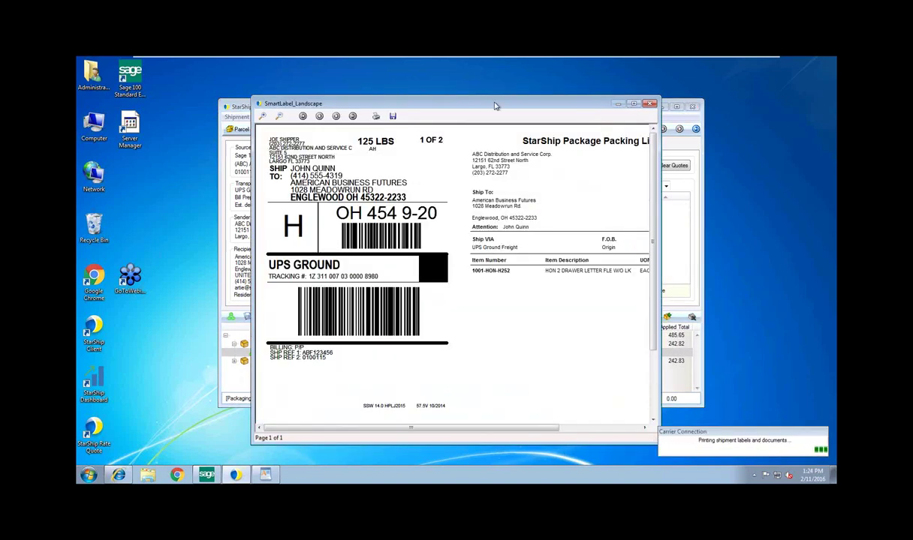
{"action": "left_click_drag", "start_coordinate": [484, 104], "coordinate": [403, 77]}
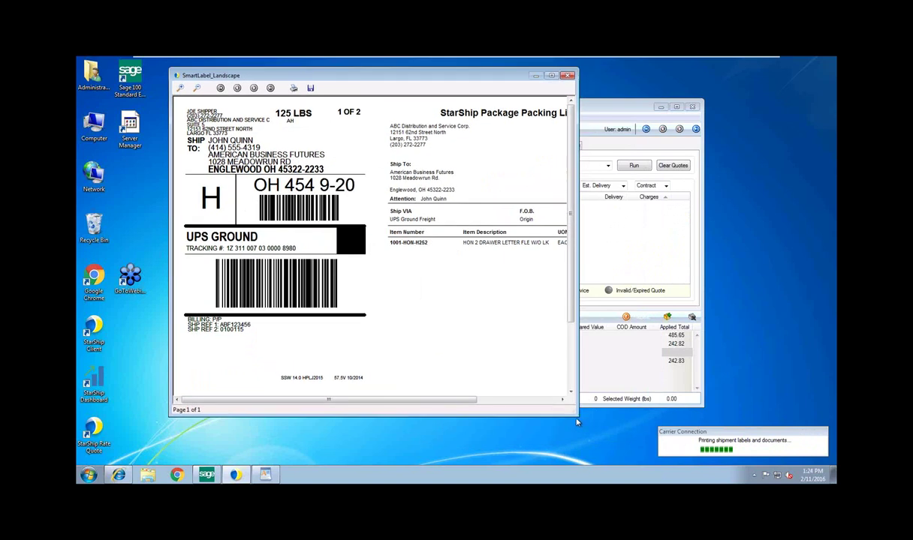
{"action": "left_click_drag", "start_coordinate": [576, 422], "coordinate": [715, 415]}
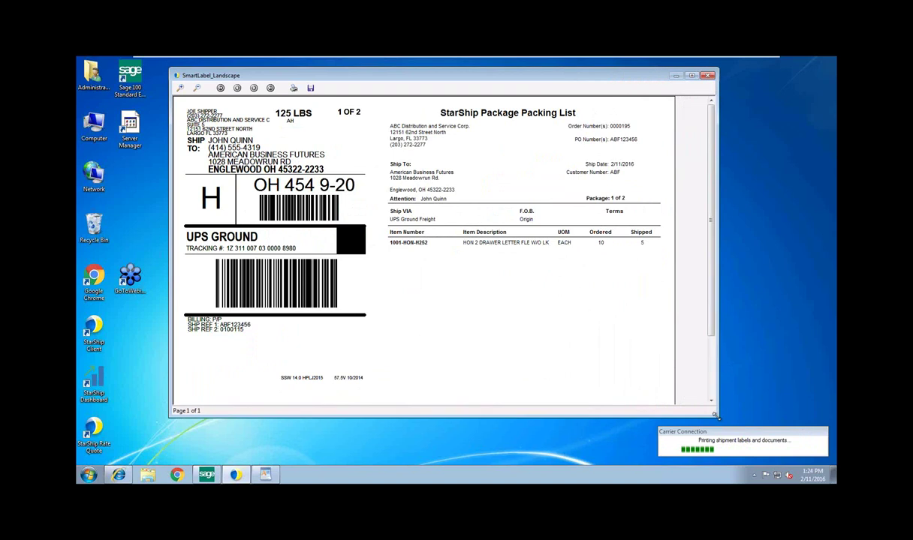
{"action": "left_click_drag", "start_coordinate": [715, 415], "coordinate": [715, 425]}
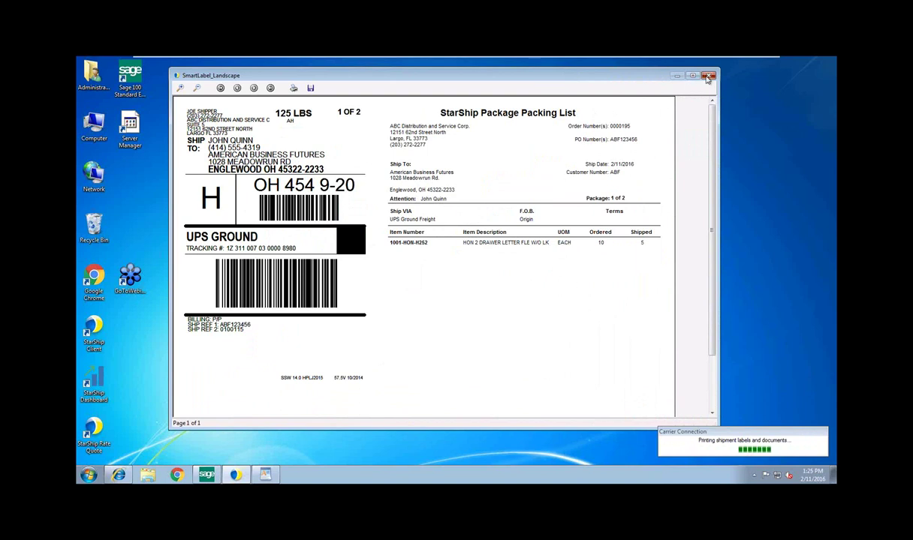
{"action": "left_click", "coordinate": [707, 77]}
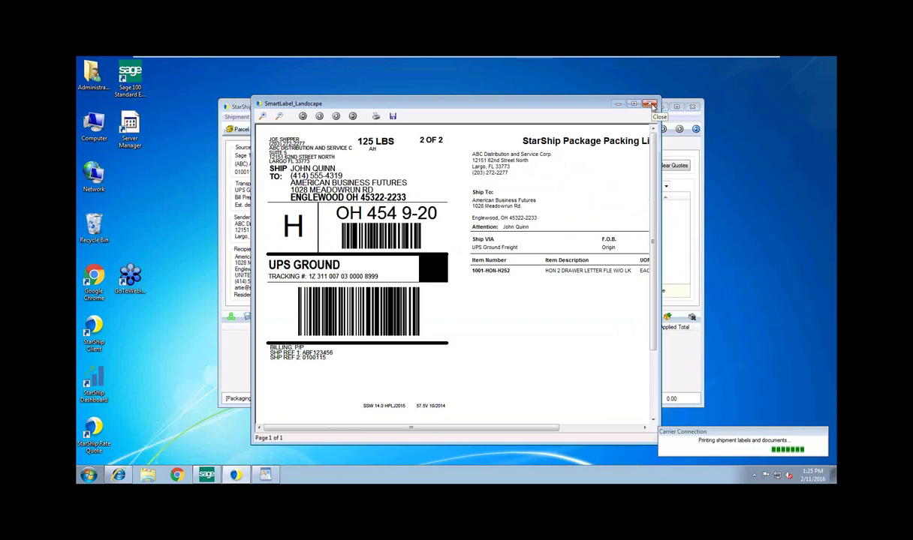
{"action": "left_click", "coordinate": [650, 105]}
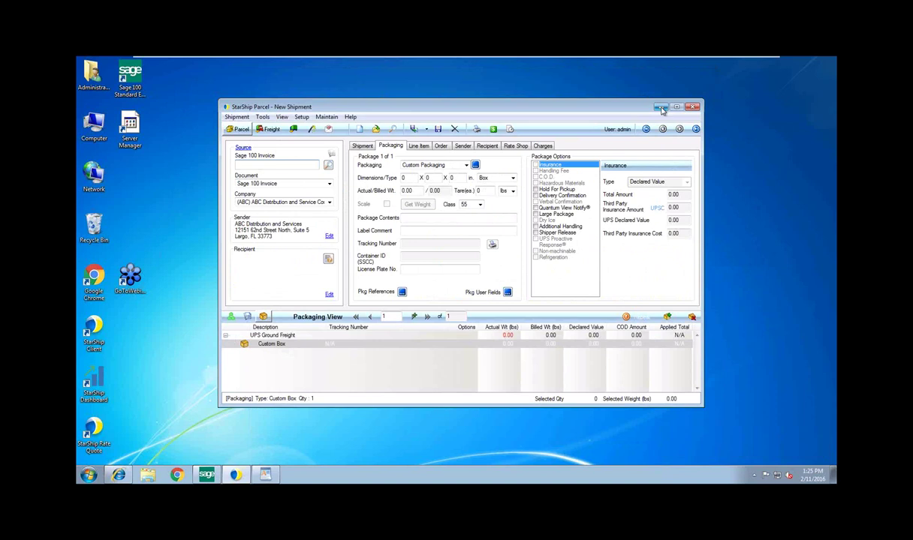
{"action": "left_click", "coordinate": [662, 109]}
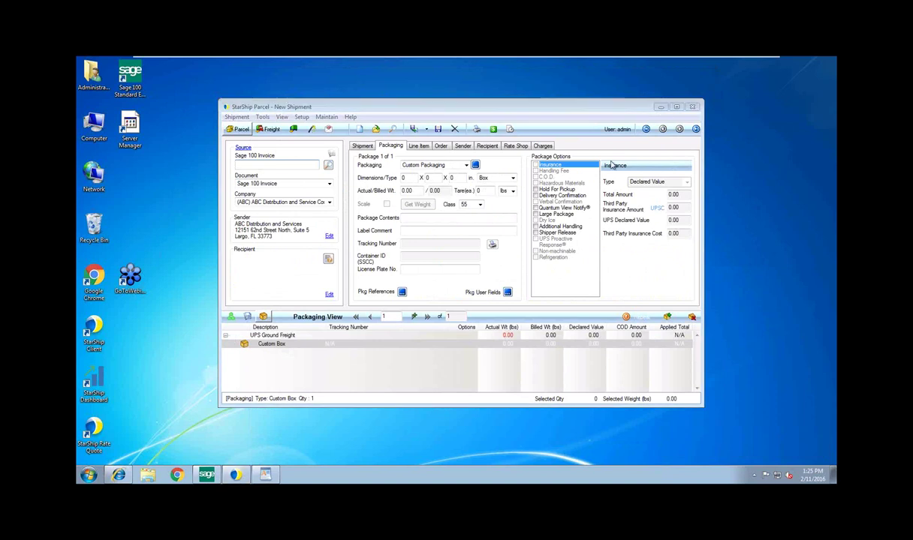
Open last invoice 0100115 in Invoice Data Entry and review its two package tracking numbers
{"action": "left_click", "coordinate": [206, 475]}
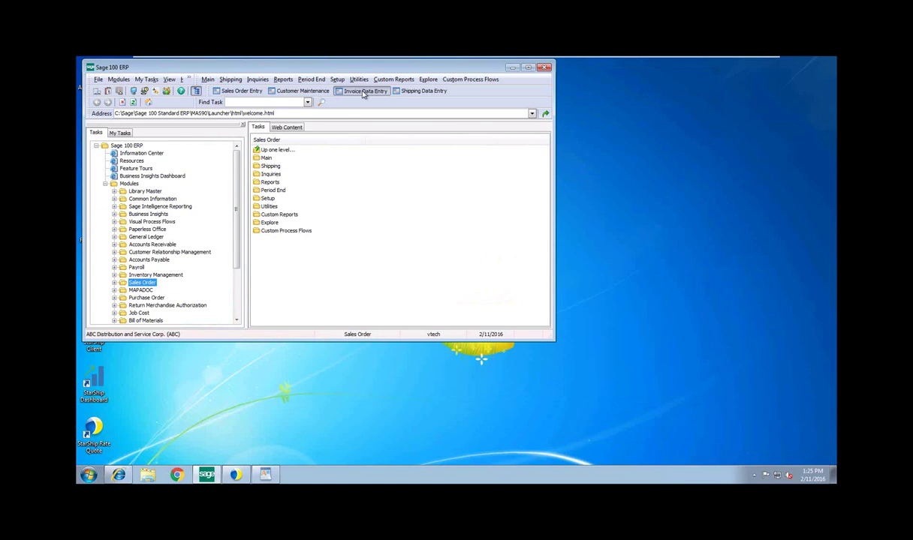
{"action": "left_click", "coordinate": [363, 91]}
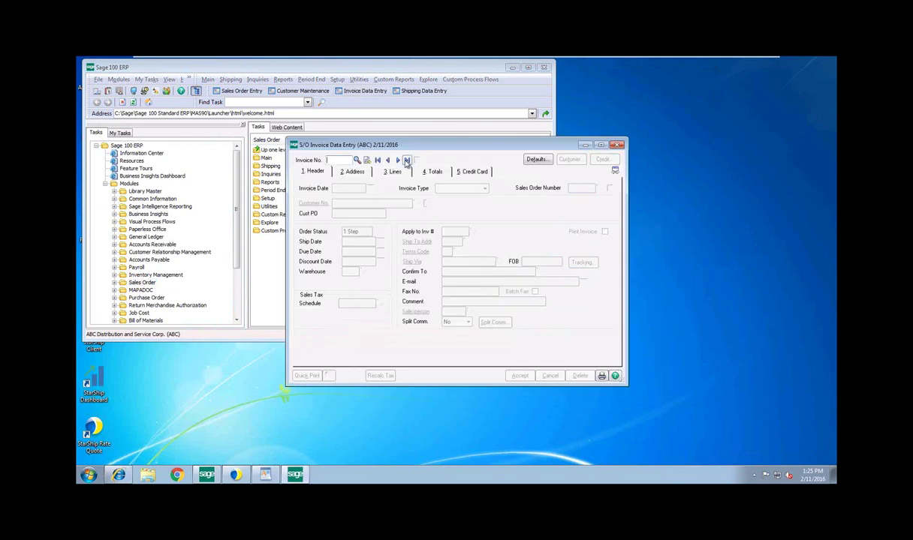
{"action": "left_click", "coordinate": [406, 161]}
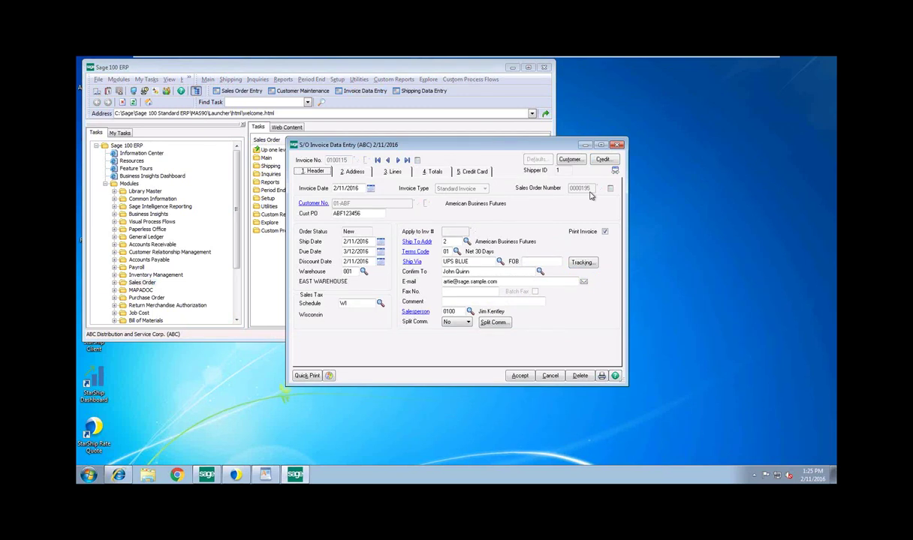
{"action": "left_click", "coordinate": [579, 262]}
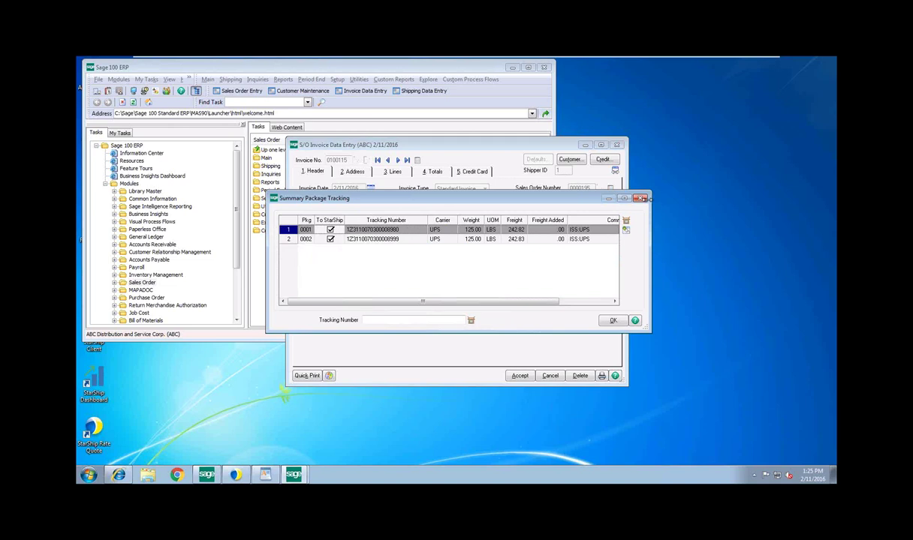
{"action": "left_click", "coordinate": [640, 199]}
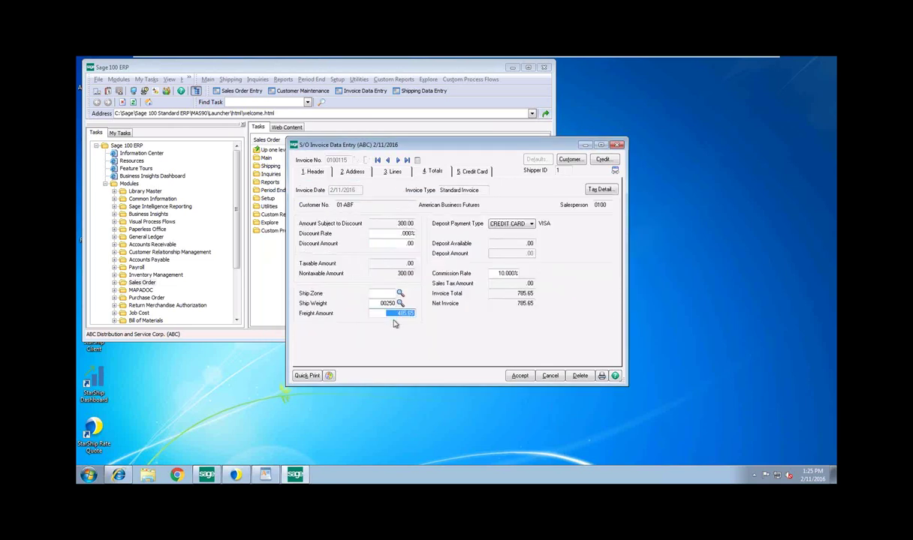
Show invoice 0100115's Credit Card tab with the VISA Deposit/Sale details
{"action": "left_click", "coordinate": [469, 174]}
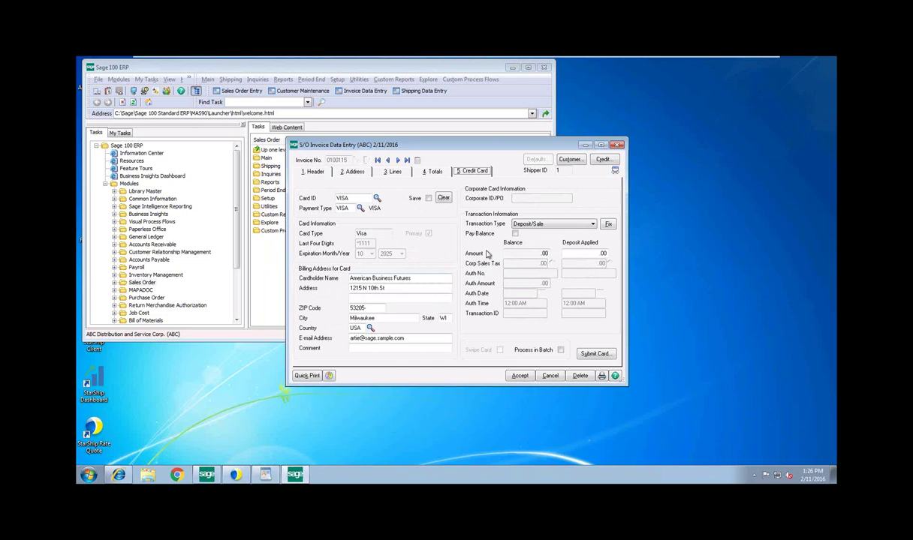
{"action": "left_click", "coordinate": [376, 198]}
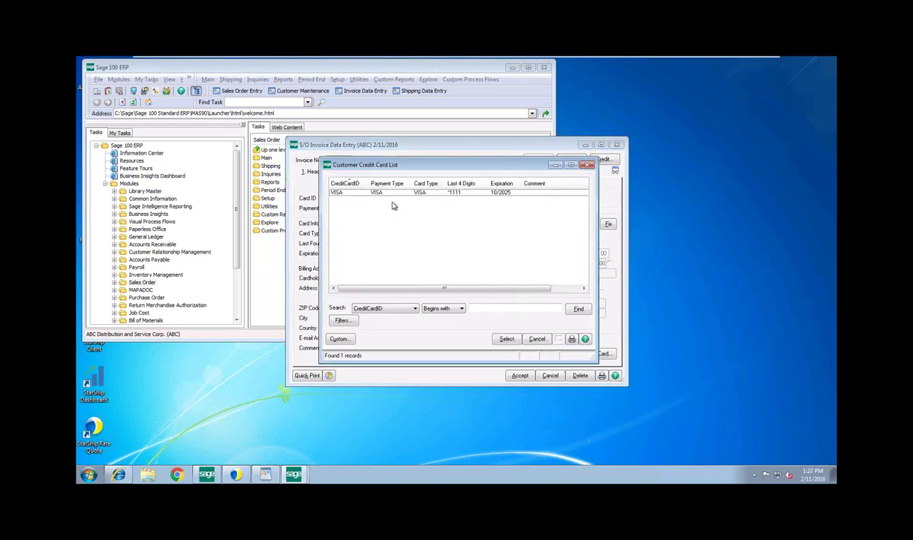
{"action": "left_click", "coordinate": [537, 339]}
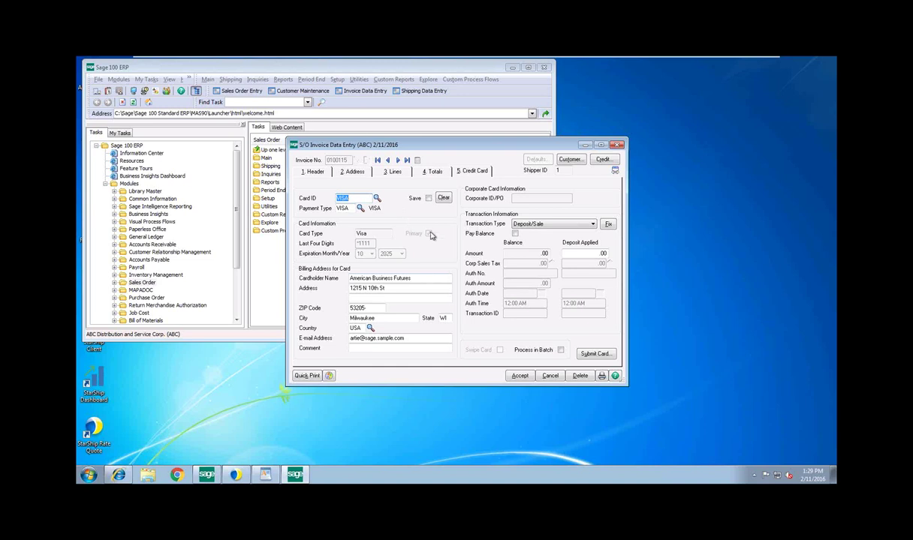
{"action": "left_click", "coordinate": [376, 198]}
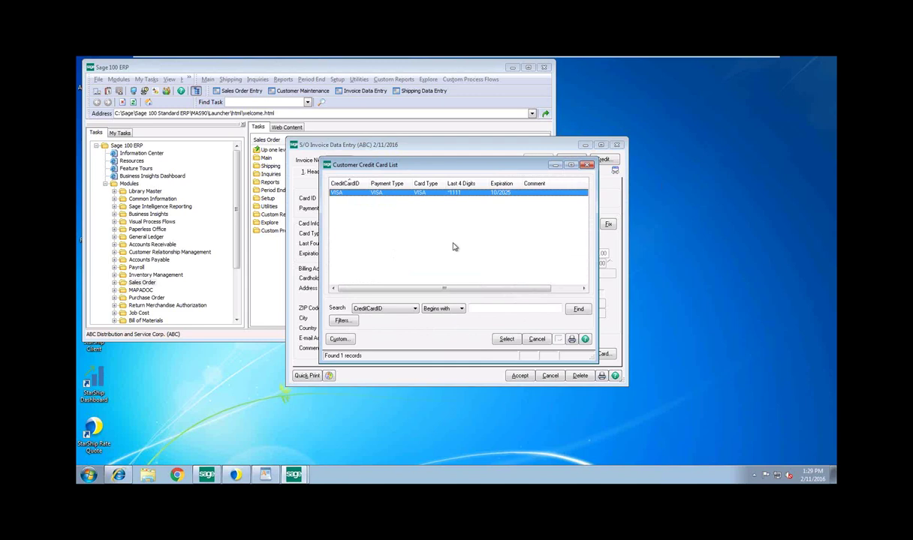
{"action": "left_click", "coordinate": [537, 340]}
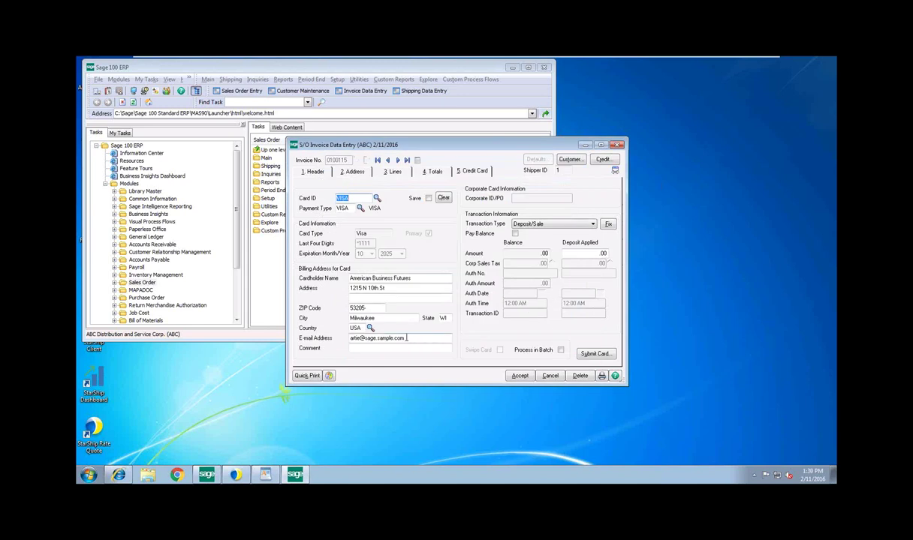
{"action": "left_click_drag", "start_coordinate": [405, 338], "coordinate": [347, 338]}
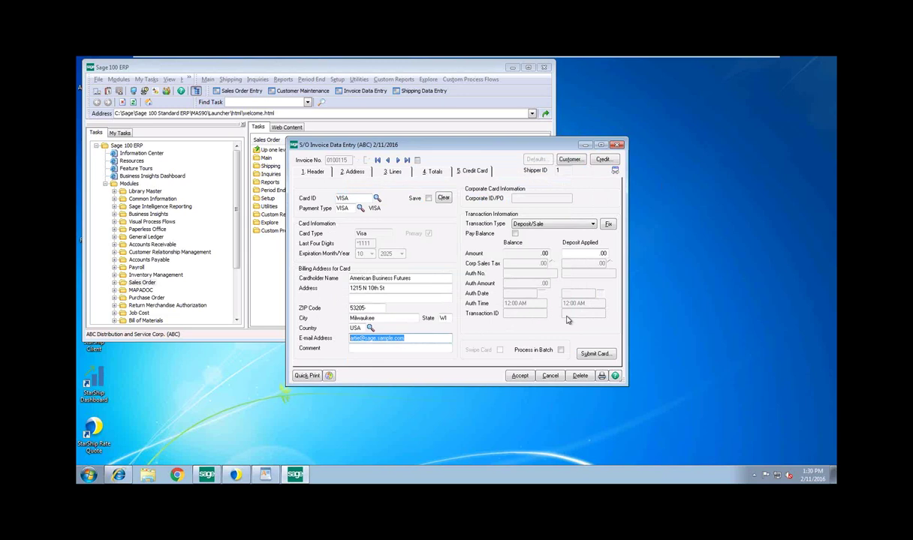
Send the VISA card to the payment gateway, enter its validation code, and authorize the charge
{"action": "left_click", "coordinate": [594, 354]}
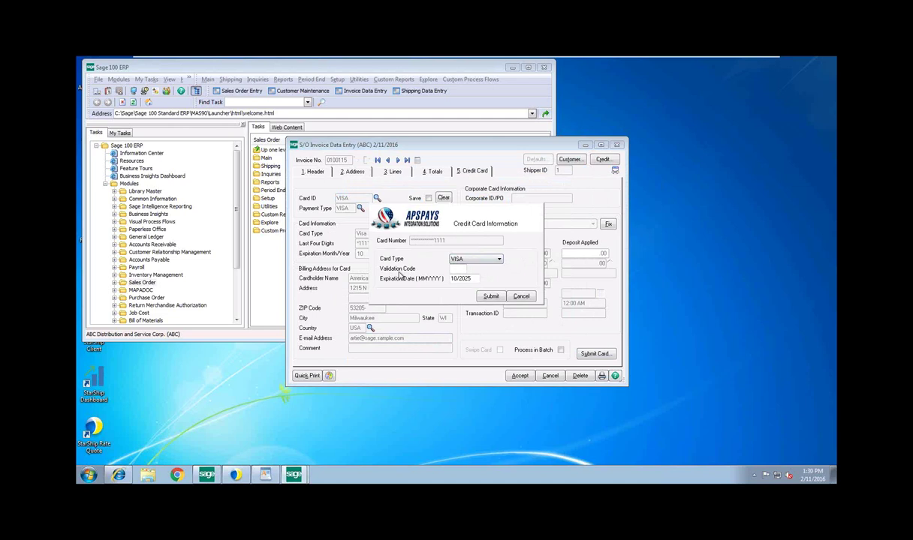
{"action": "left_click", "coordinate": [454, 268]}
{"action": "left_click", "coordinate": [490, 297]}
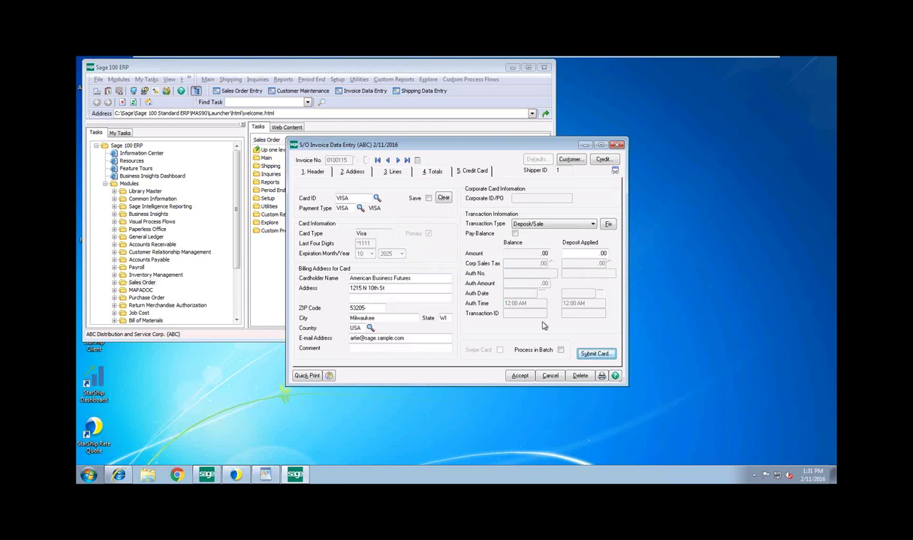
Check the 4. Totals tab, then tick Pay Balance so Amount and Auth Amount both show 785.65
{"action": "key", "text": "Tab"}
{"action": "left_click", "coordinate": [515, 234]}
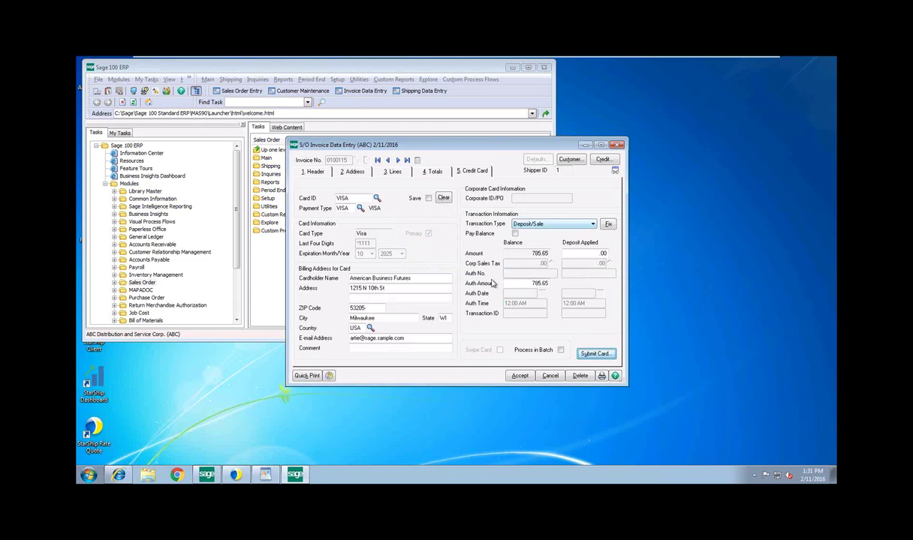
{"action": "left_click", "coordinate": [479, 234]}
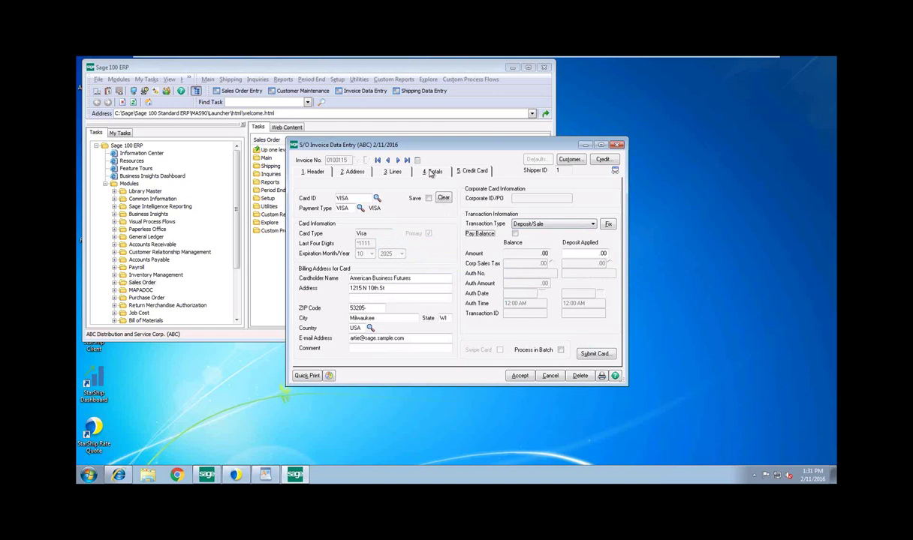
{"action": "left_click", "coordinate": [433, 172]}
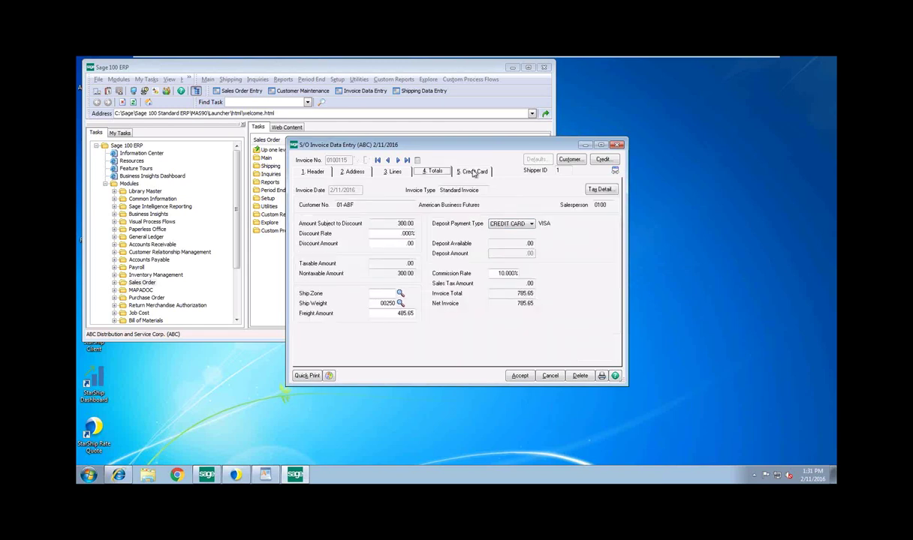
{"action": "left_click", "coordinate": [474, 172]}
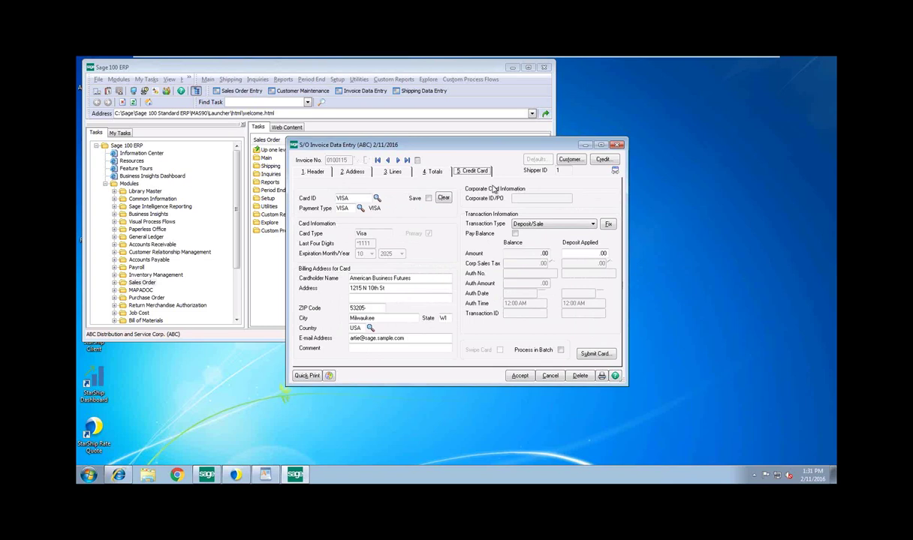
{"action": "left_click", "coordinate": [515, 234]}
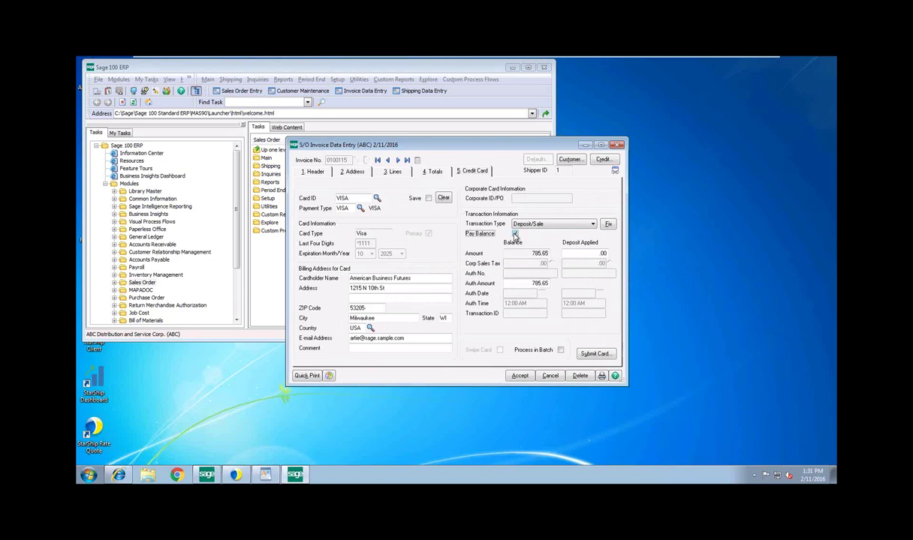
Authorize the 785.65 Visa charge with the card security code, acknowledge the AVS and CVV2 notices, and accept invoice 0100115
{"action": "left_click", "coordinate": [594, 355]}
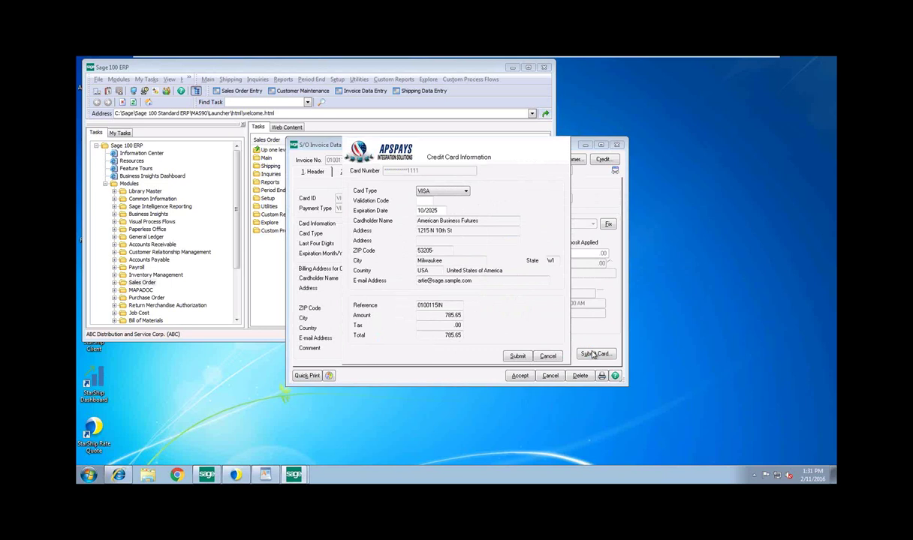
{"action": "left_click", "coordinate": [421, 200]}
{"action": "left_click", "coordinate": [516, 357]}
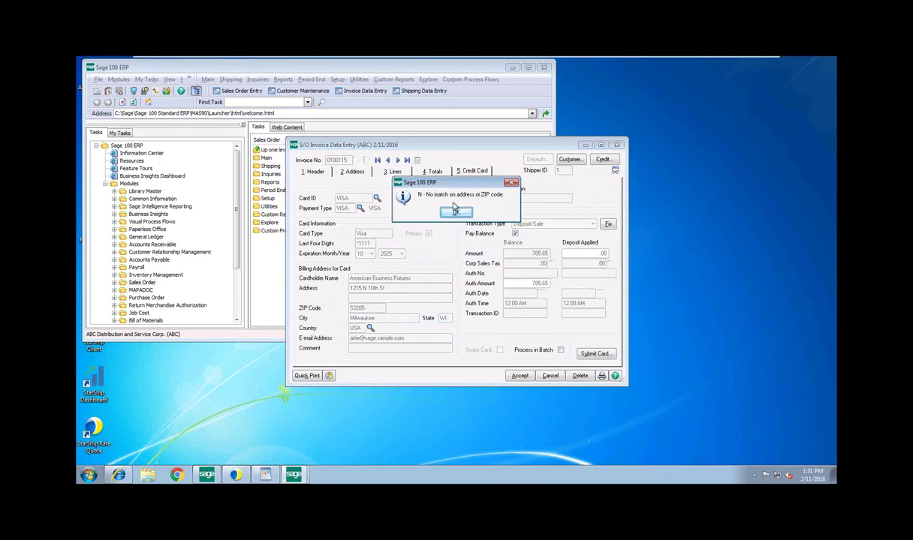
{"action": "left_click", "coordinate": [456, 213]}
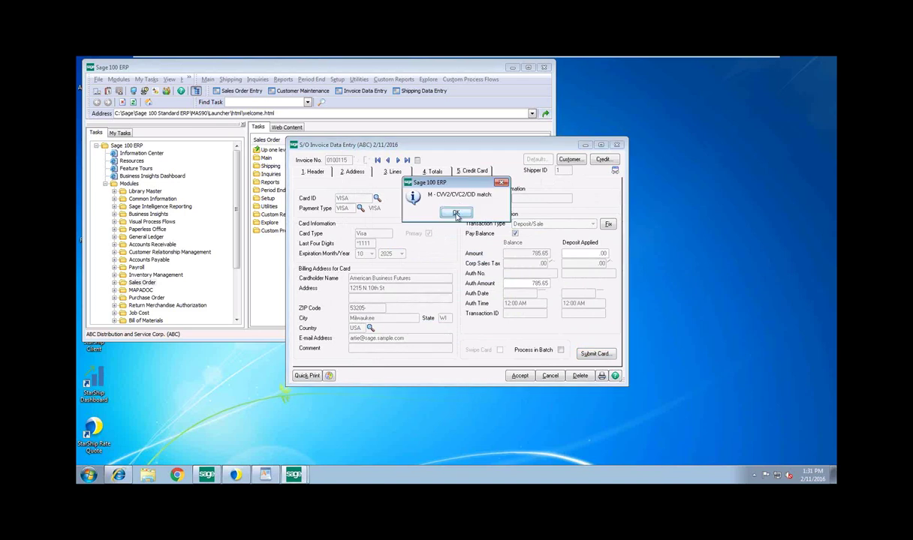
{"action": "left_click", "coordinate": [456, 213]}
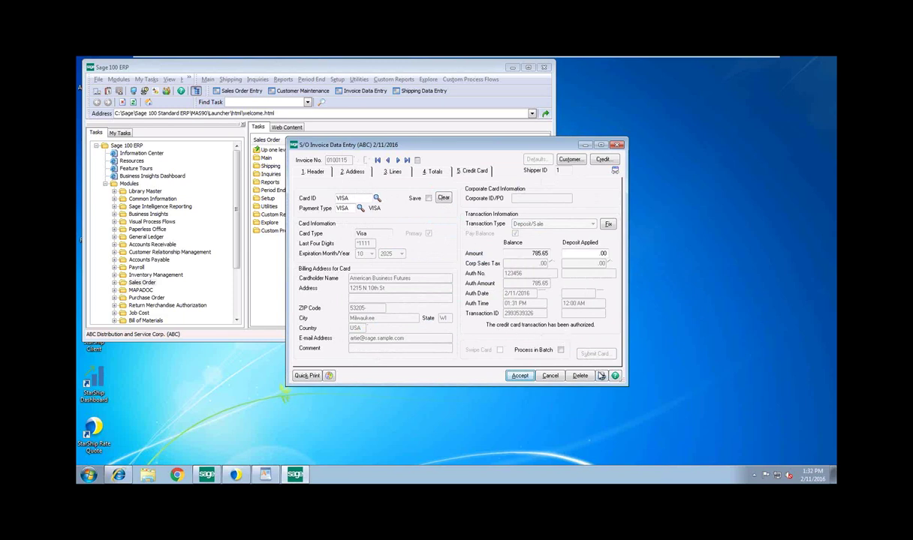
{"action": "left_click", "coordinate": [601, 375]}
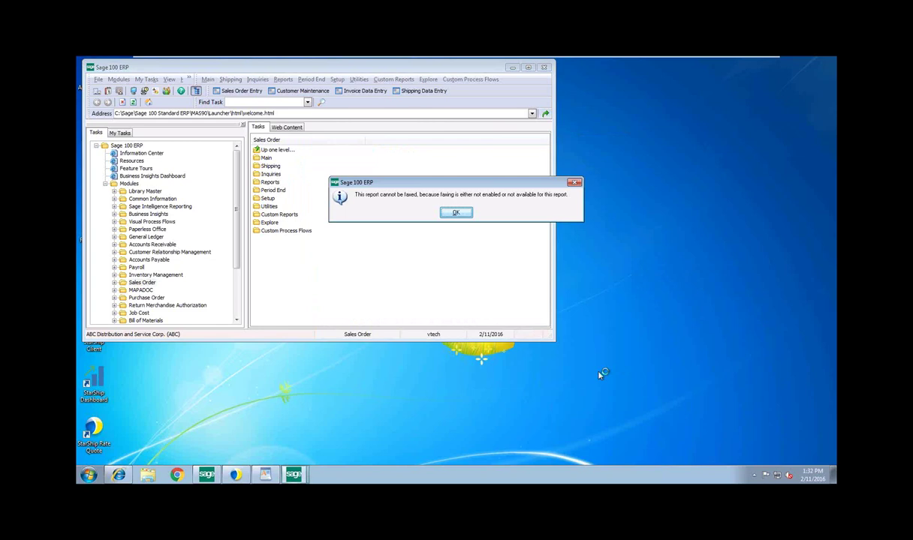
Preview invoice 0100115 via Microsoft XPS Document Writer, close the preview, and answer the Sales Journal and files-in-use prompts
{"action": "left_click", "coordinate": [455, 214]}
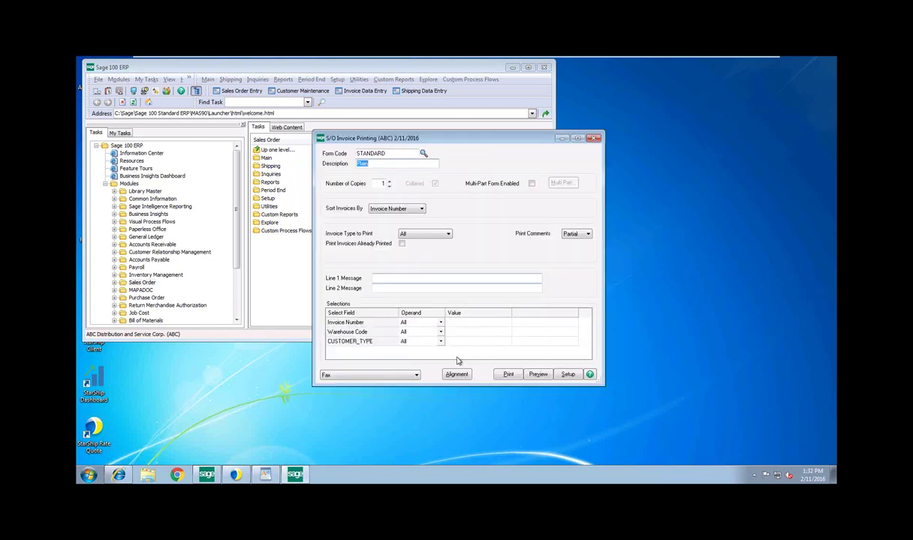
{"action": "left_click", "coordinate": [417, 375]}
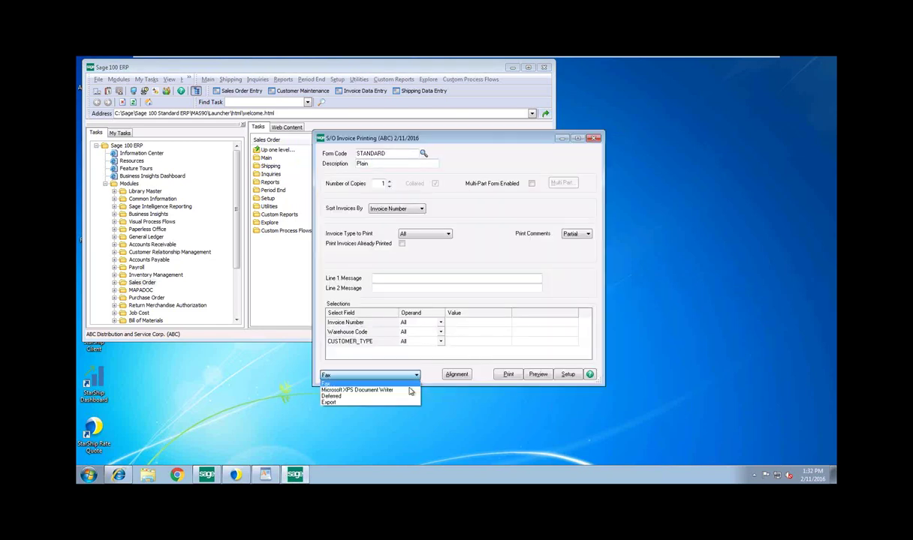
{"action": "left_click", "coordinate": [407, 383]}
{"action": "left_click", "coordinate": [537, 374]}
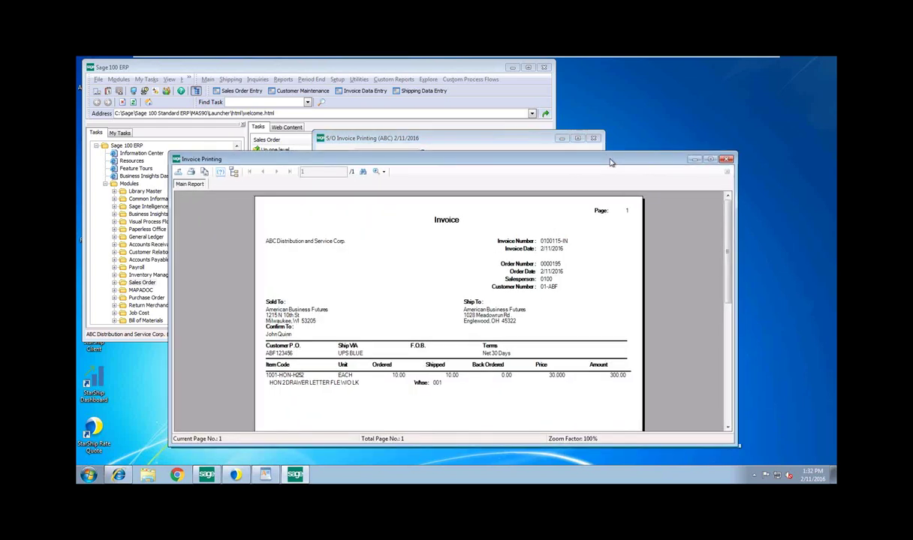
{"action": "left_click_drag", "start_coordinate": [610, 162], "coordinate": [483, 151]}
{"action": "left_click", "coordinate": [598, 149]}
{"action": "left_click", "coordinate": [419, 213]}
{"action": "left_click", "coordinate": [454, 213]}
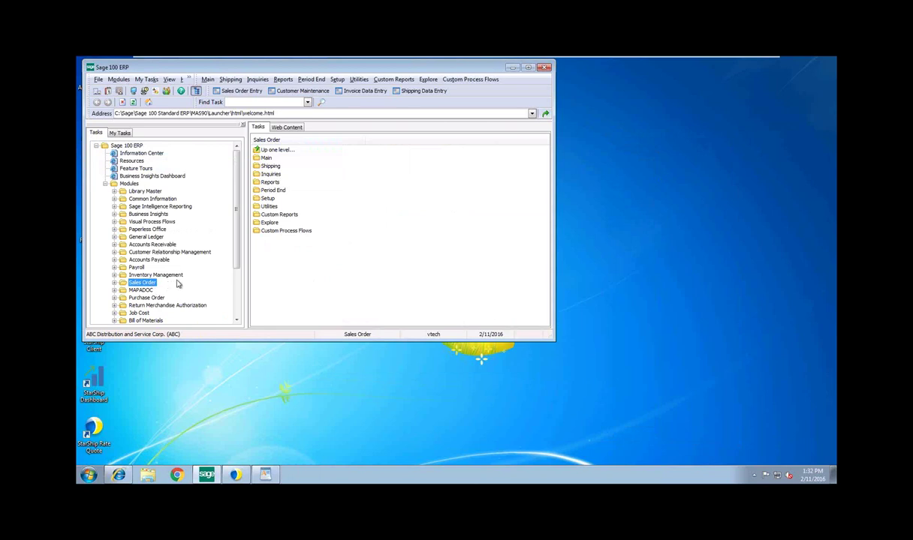
Reload invoice 0100115 in Invoice Data Entry and accept it into S/O Invoice Printing
{"action": "left_click", "coordinate": [359, 93]}
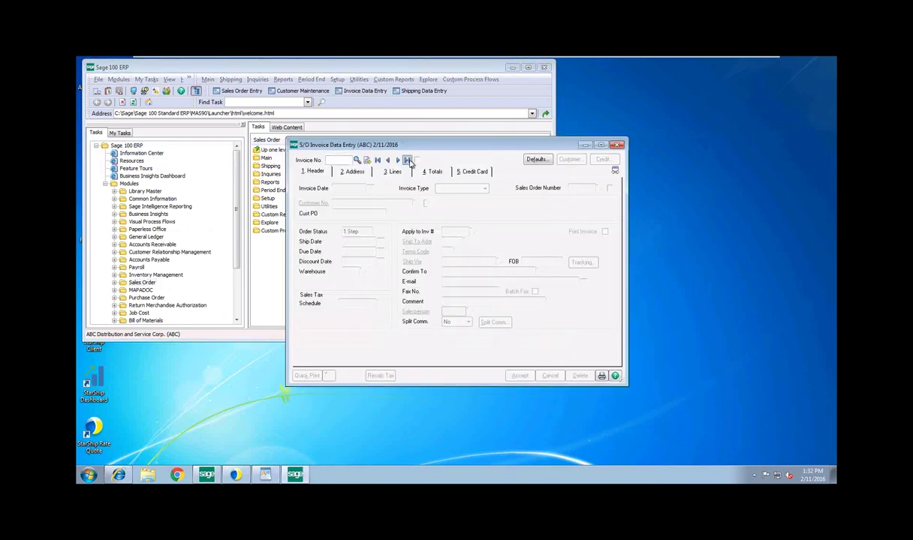
{"action": "left_click", "coordinate": [407, 160]}
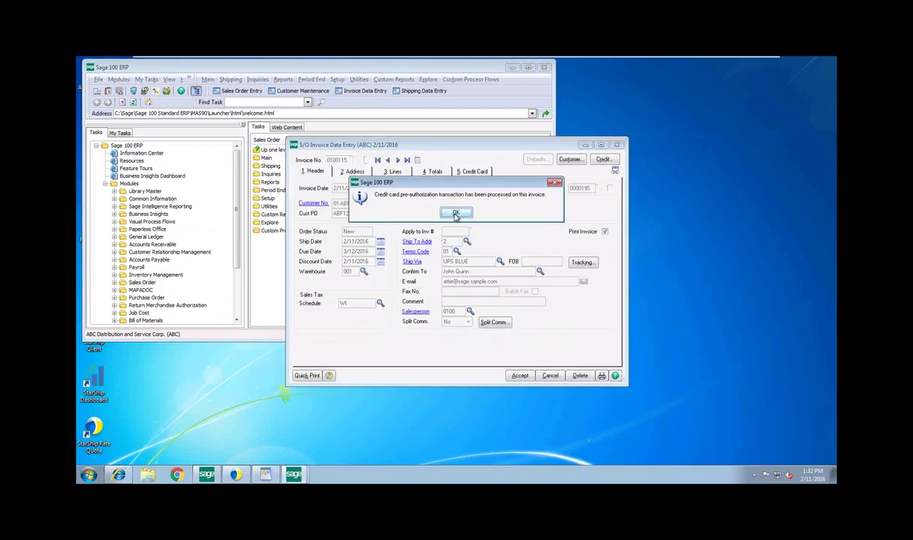
{"action": "left_click", "coordinate": [456, 213]}
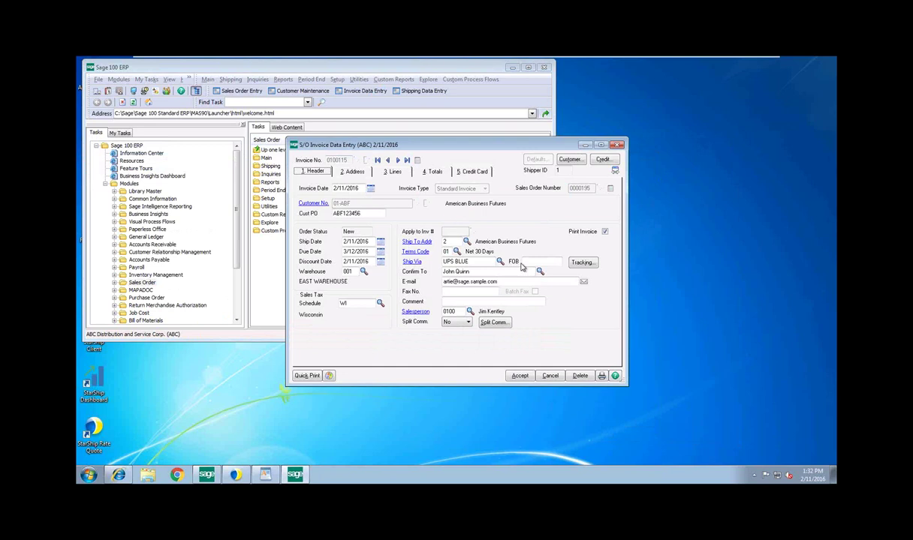
{"action": "left_click", "coordinate": [601, 376]}
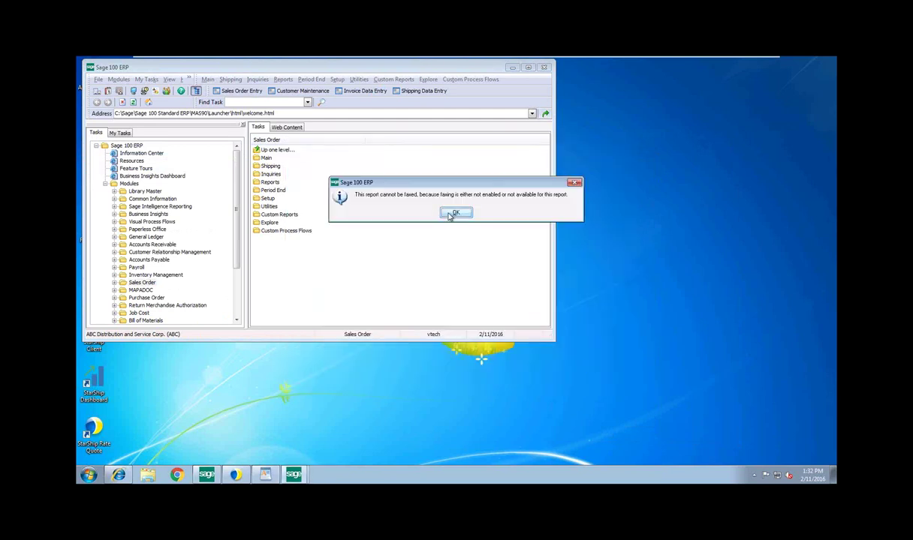
{"action": "left_click", "coordinate": [451, 215]}
{"action": "left_click", "coordinate": [538, 375]}
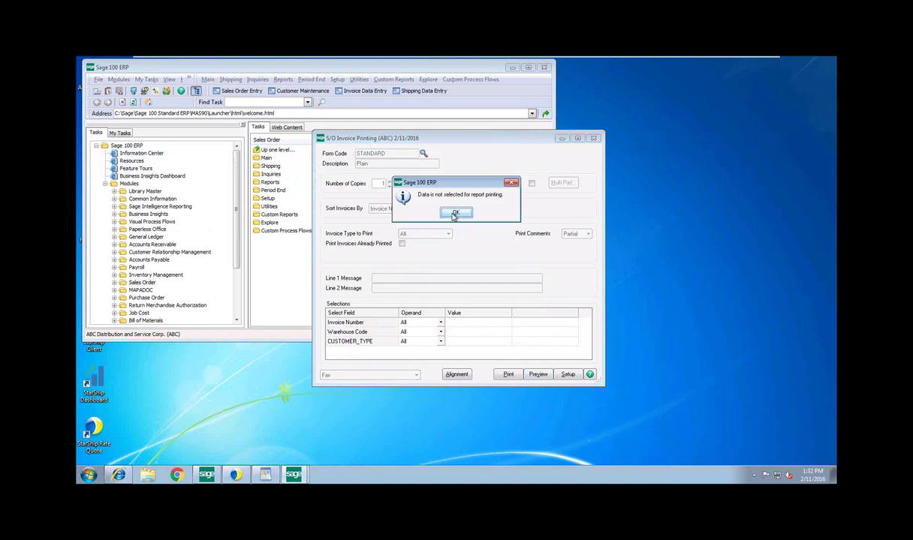
{"action": "left_click", "coordinate": [454, 214]}
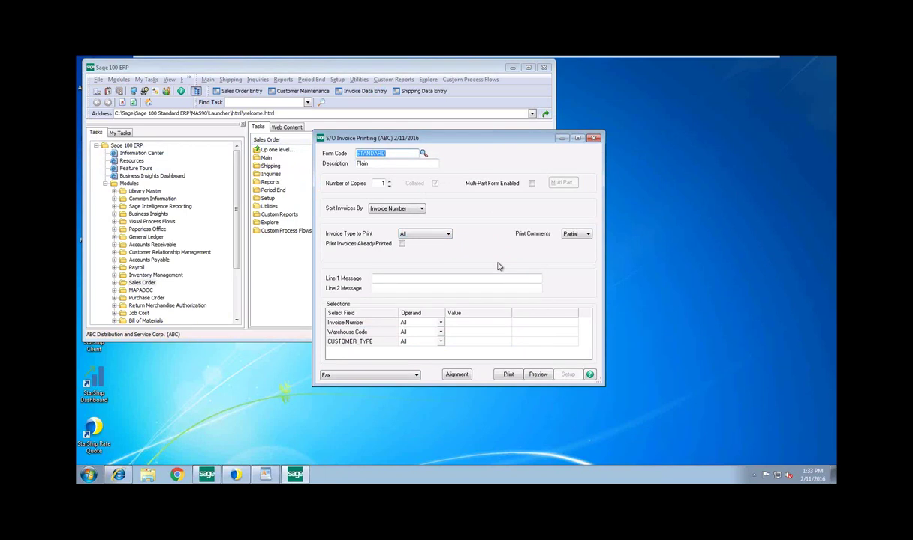
Route invoice printing to Microsoft XPS Document Writer and attempt to print, leaving Invoice Number at All
{"action": "left_click", "coordinate": [396, 375]}
{"action": "left_click", "coordinate": [371, 385]}
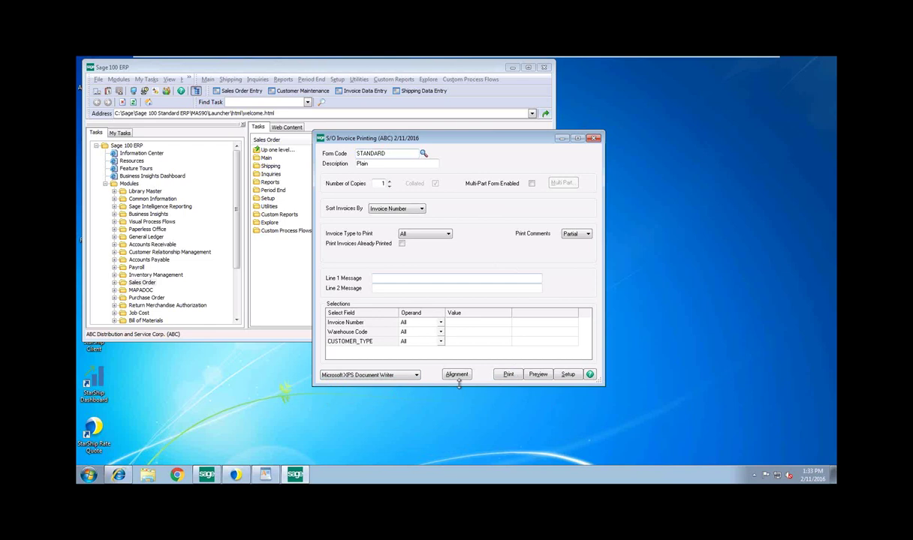
{"action": "left_click", "coordinate": [508, 374]}
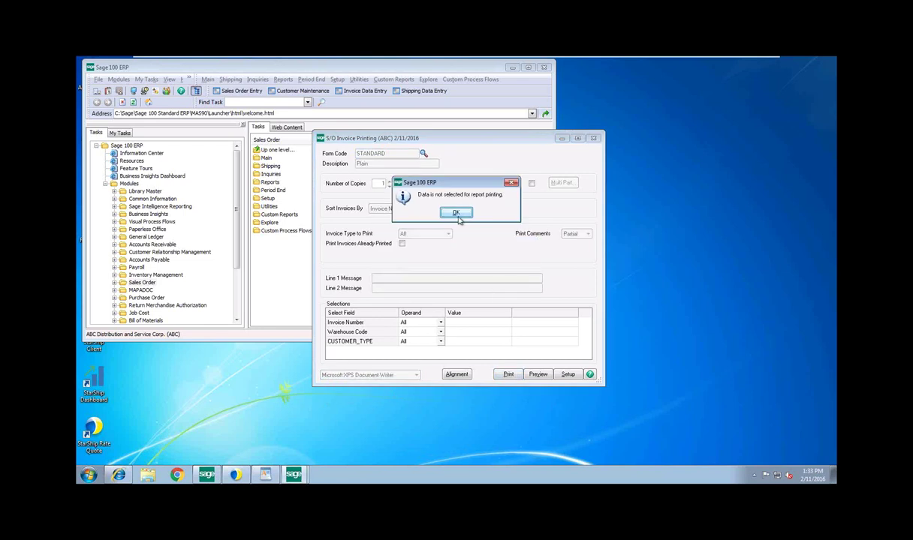
{"action": "left_click", "coordinate": [455, 213]}
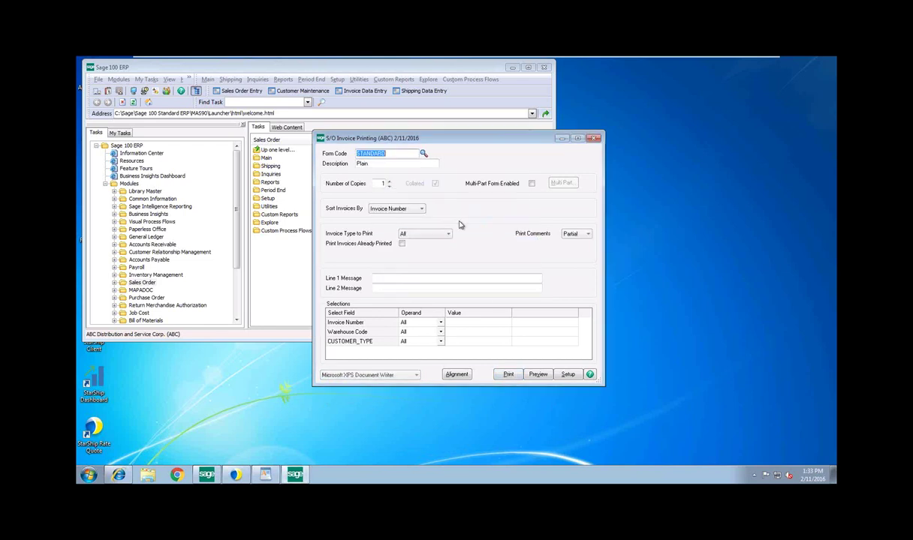
{"action": "left_click", "coordinate": [441, 323]}
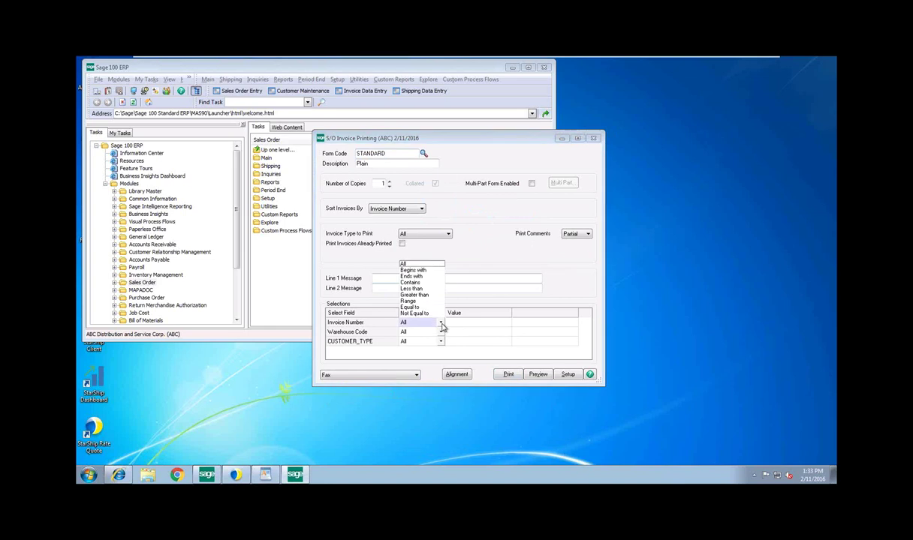
{"action": "left_click", "coordinate": [441, 324]}
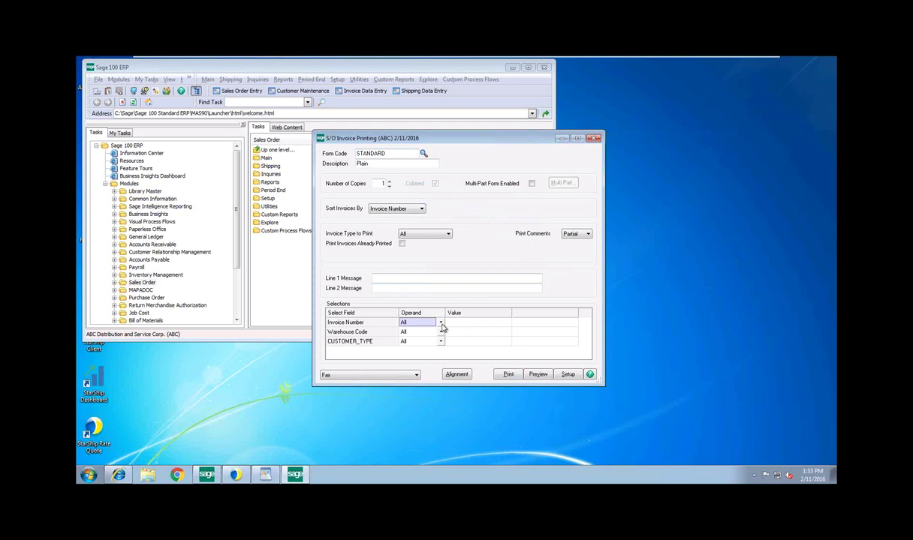
Close the StarShip Client window and change the Invoice Number operand to Begins with
{"action": "right_click", "coordinate": [234, 473]}
{"action": "left_click", "coordinate": [222, 458]}
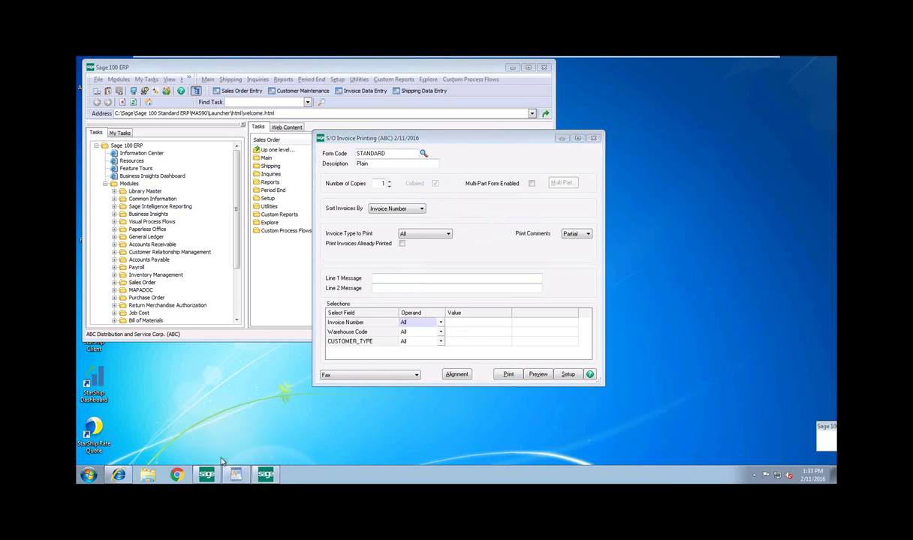
{"action": "left_click", "coordinate": [505, 377]}
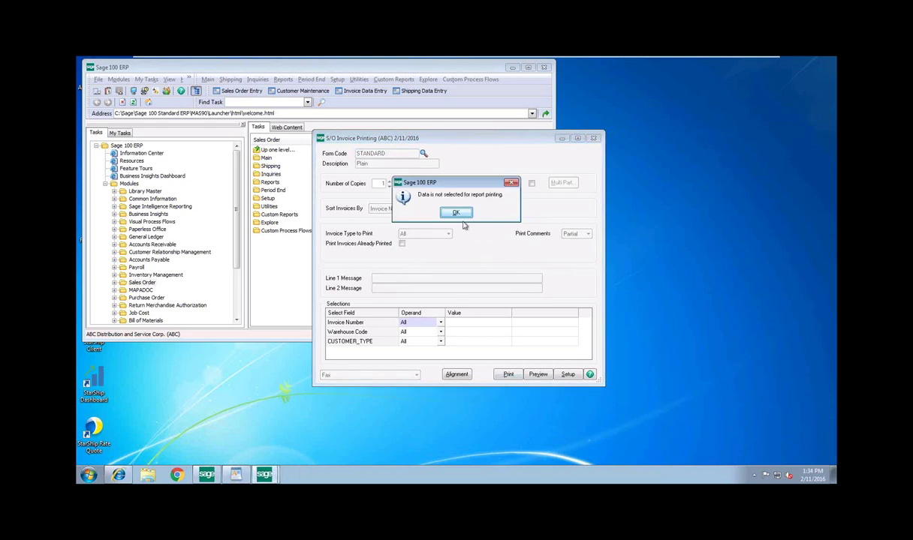
{"action": "left_click", "coordinate": [457, 212]}
{"action": "left_click", "coordinate": [441, 322]}
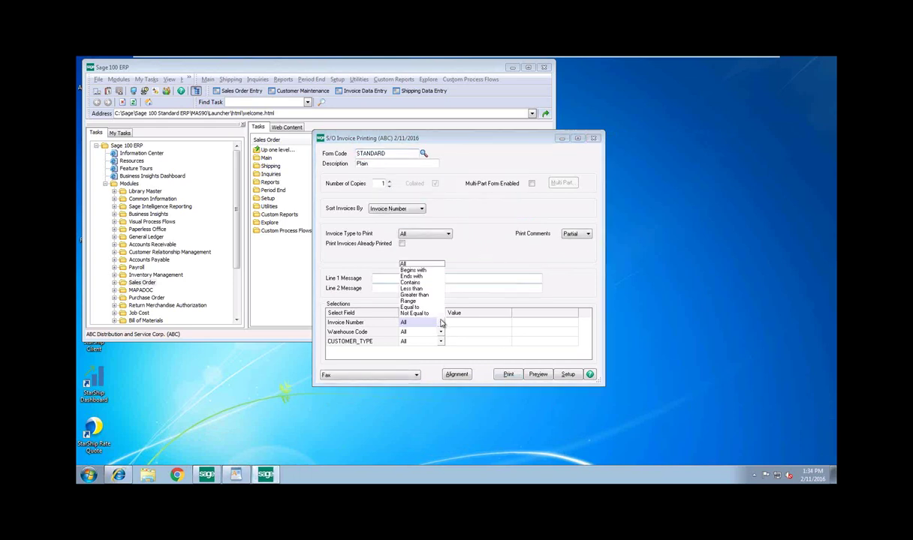
{"action": "left_click", "coordinate": [430, 270]}
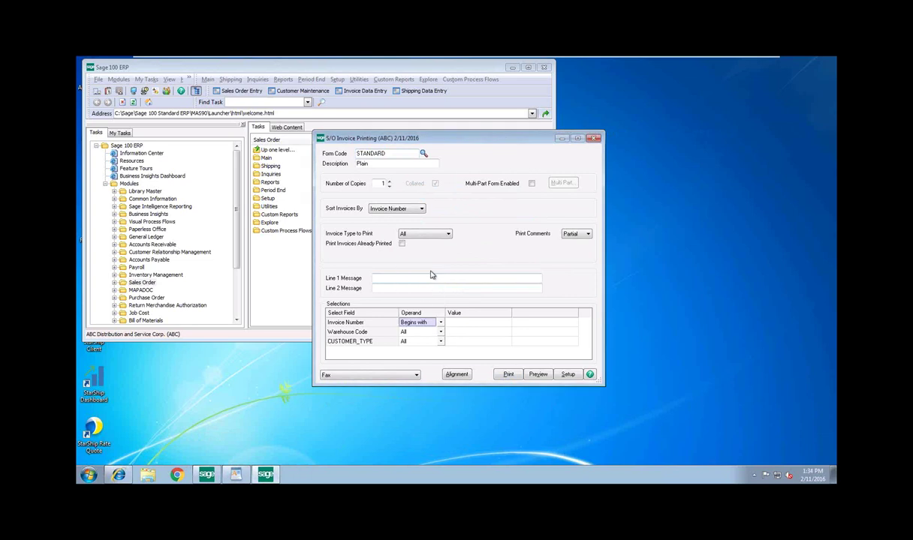
{"action": "left_click", "coordinate": [440, 322]}
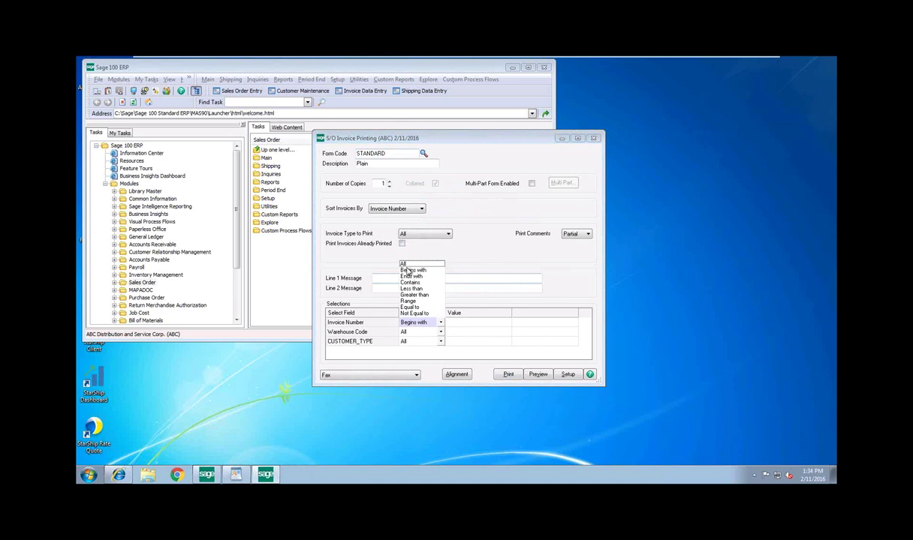
Include already-printed invoices and retry printing and previewing, dismissing the no-data-selected messages
{"action": "left_click", "coordinate": [403, 245]}
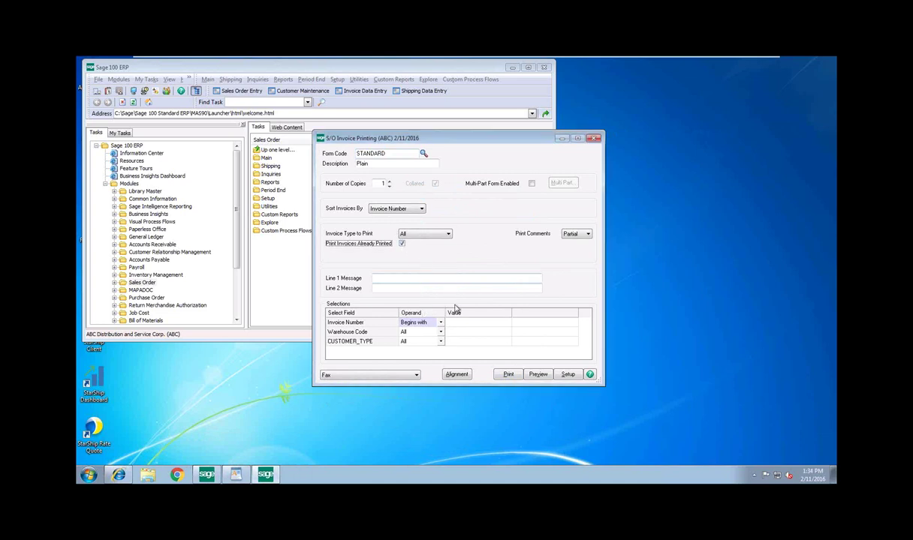
{"action": "left_click", "coordinate": [508, 375]}
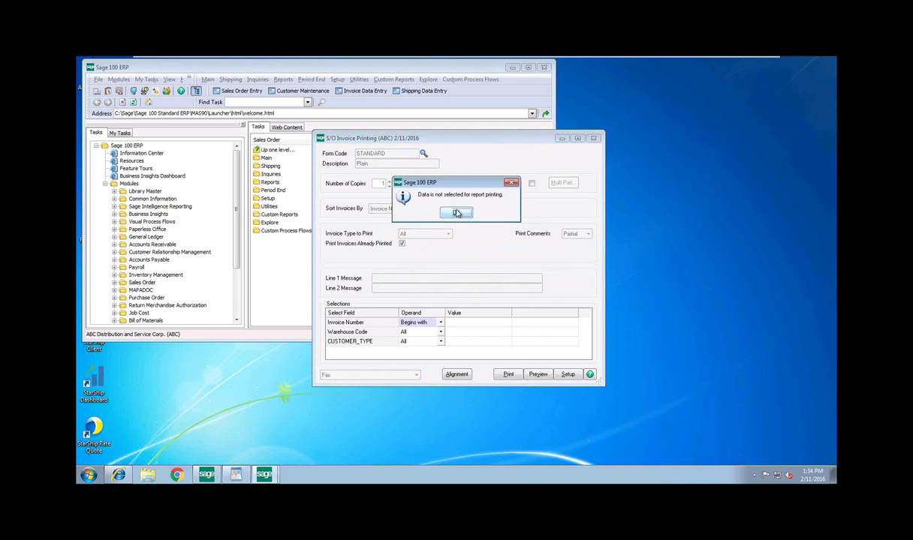
{"action": "left_click", "coordinate": [457, 213]}
{"action": "left_click", "coordinate": [532, 374]}
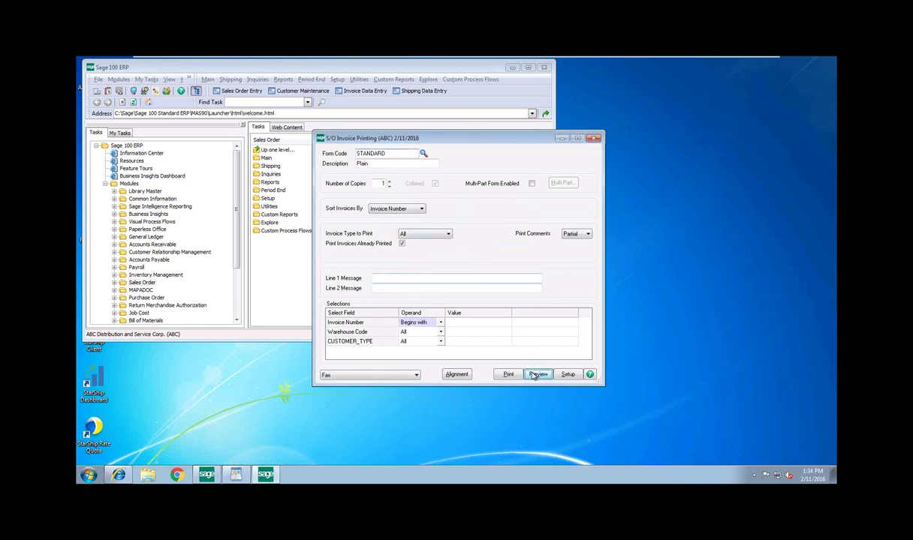
{"action": "left_click", "coordinate": [455, 213]}
{"action": "left_click", "coordinate": [538, 375]}
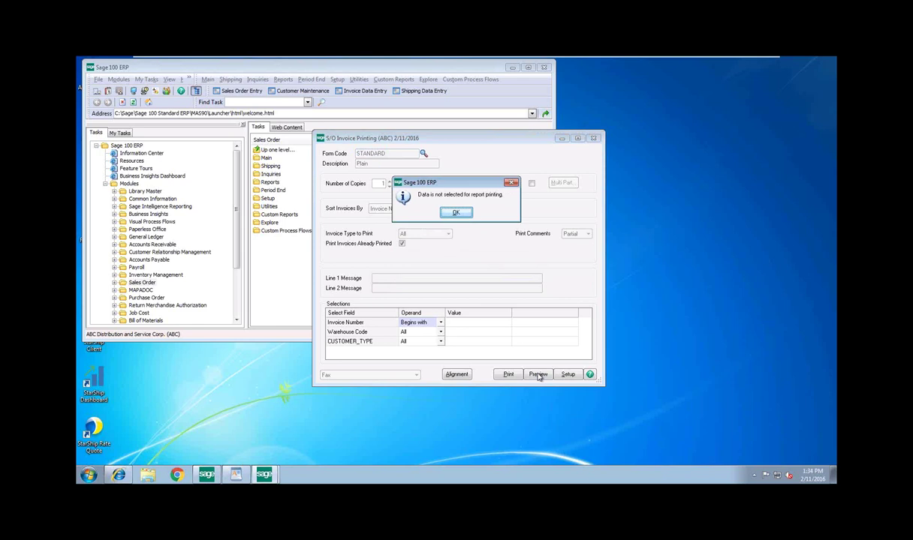
{"action": "left_click", "coordinate": [455, 212]}
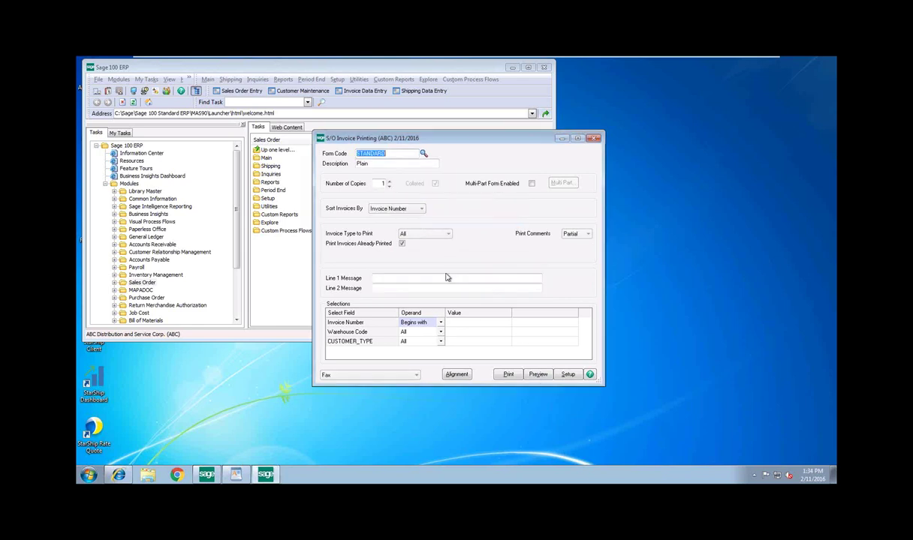
Set the Invoice Number operand back to All and preview the invoices
{"action": "left_click", "coordinate": [441, 323]}
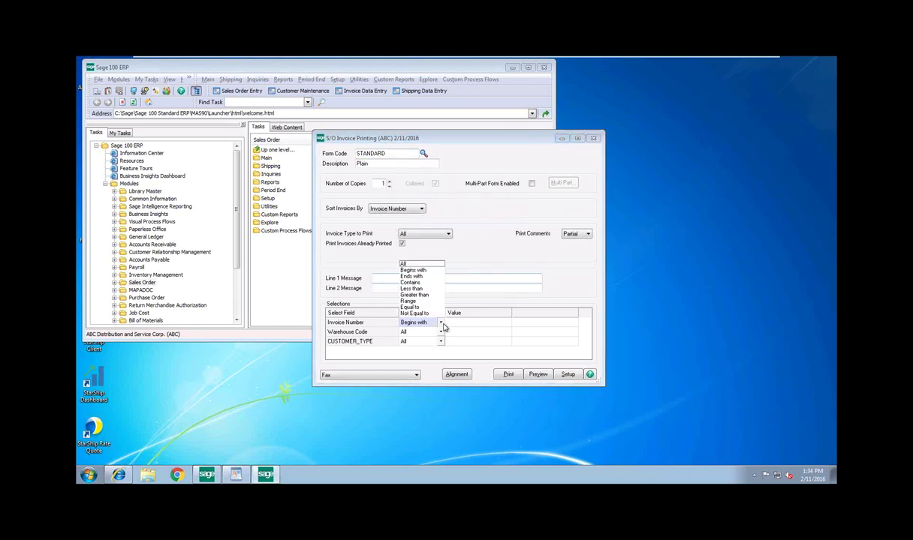
{"action": "left_click", "coordinate": [409, 264]}
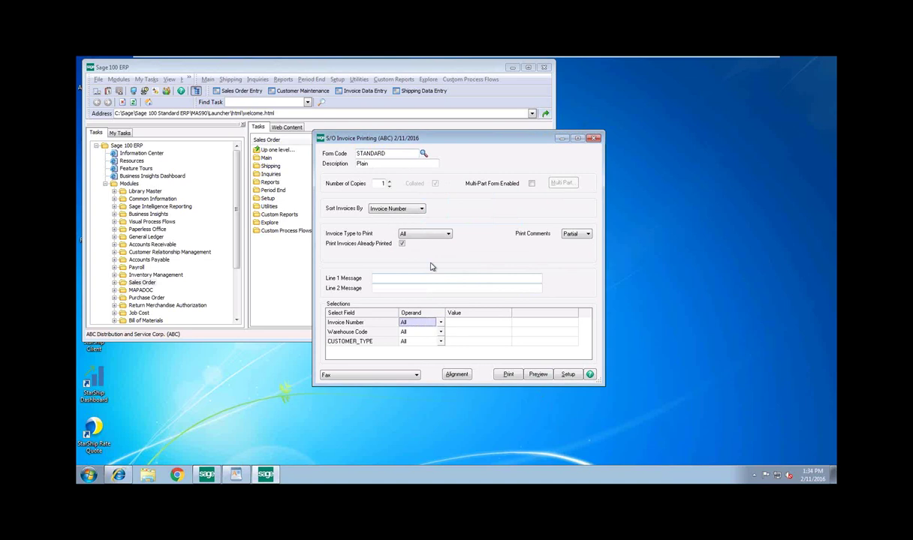
{"action": "left_click", "coordinate": [532, 376]}
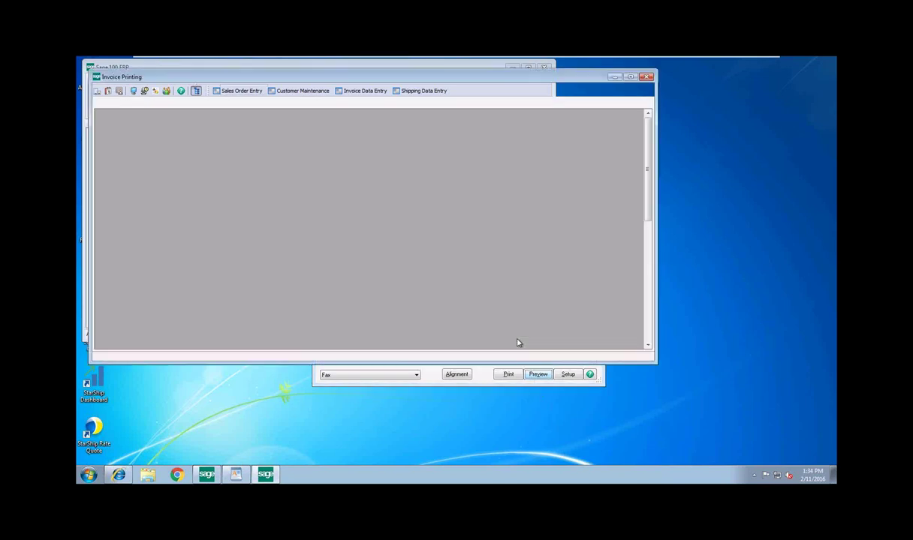
Print the Sales Journal to Microsoft XPS Document Writer and review its preview
{"action": "left_click", "coordinate": [612, 74]}
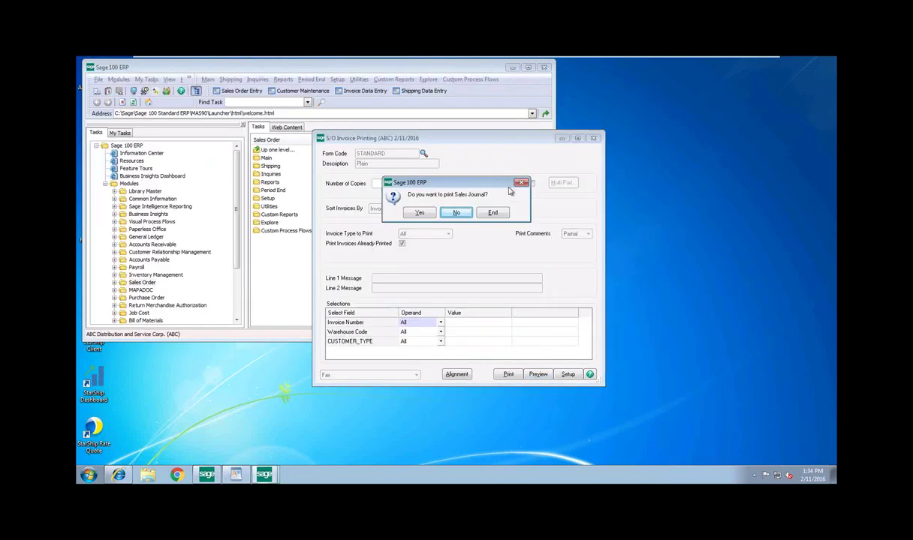
{"action": "left_click", "coordinate": [420, 212]}
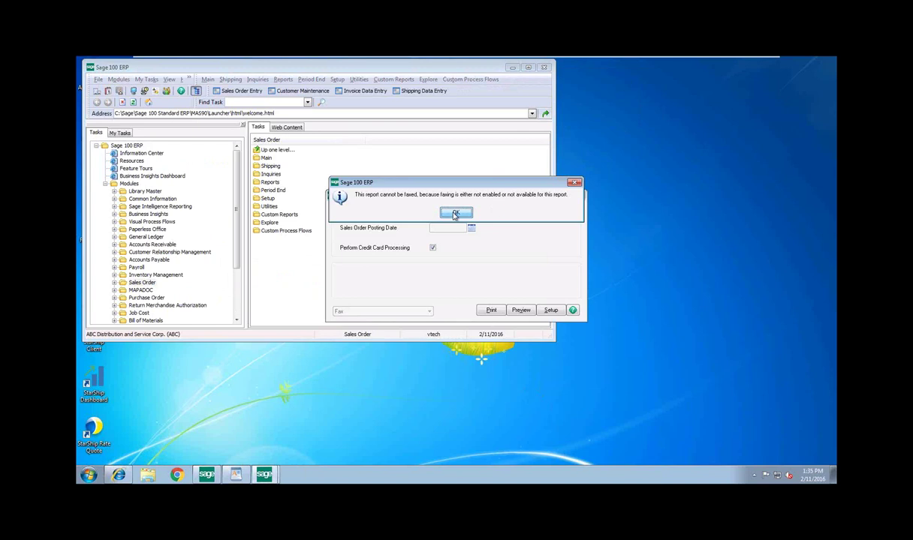
{"action": "left_click", "coordinate": [456, 215]}
{"action": "left_click", "coordinate": [429, 311]}
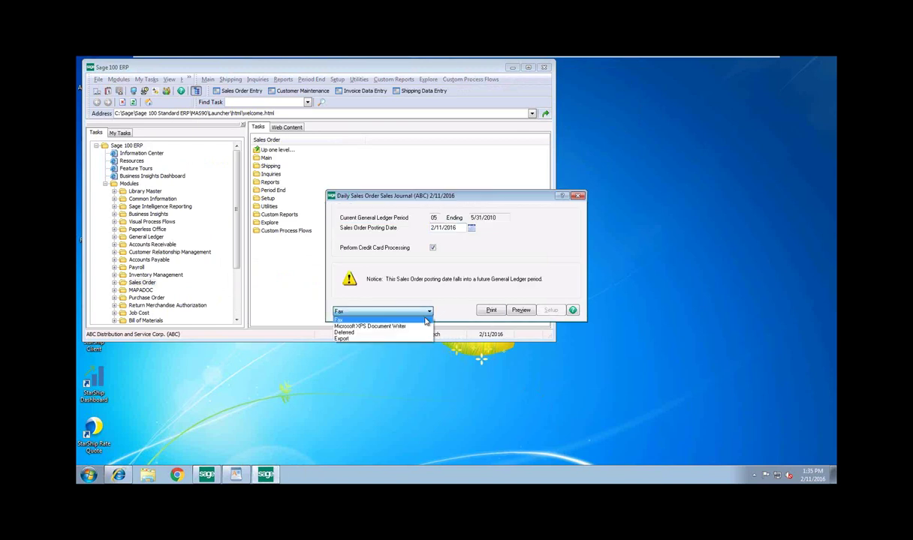
{"action": "left_click", "coordinate": [375, 325]}
{"action": "left_click", "coordinate": [491, 310]}
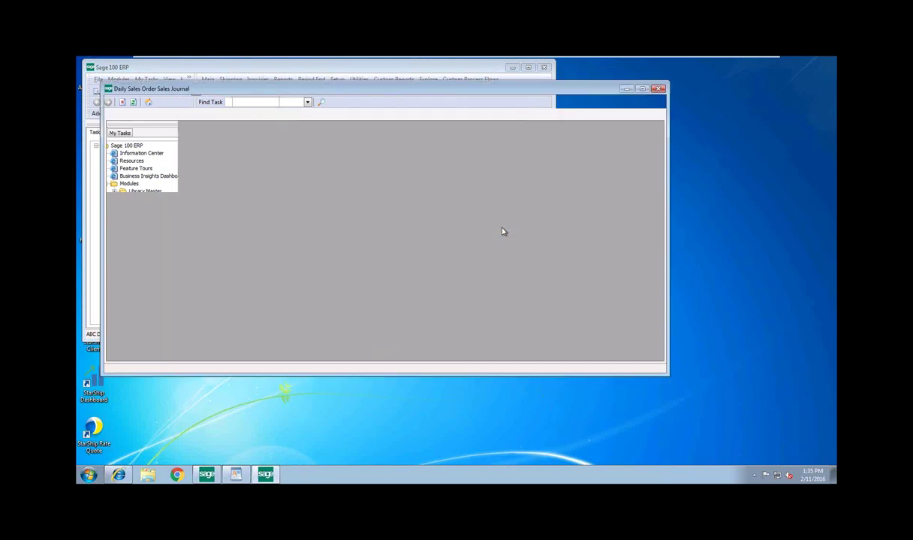
{"action": "left_click", "coordinate": [659, 90]}
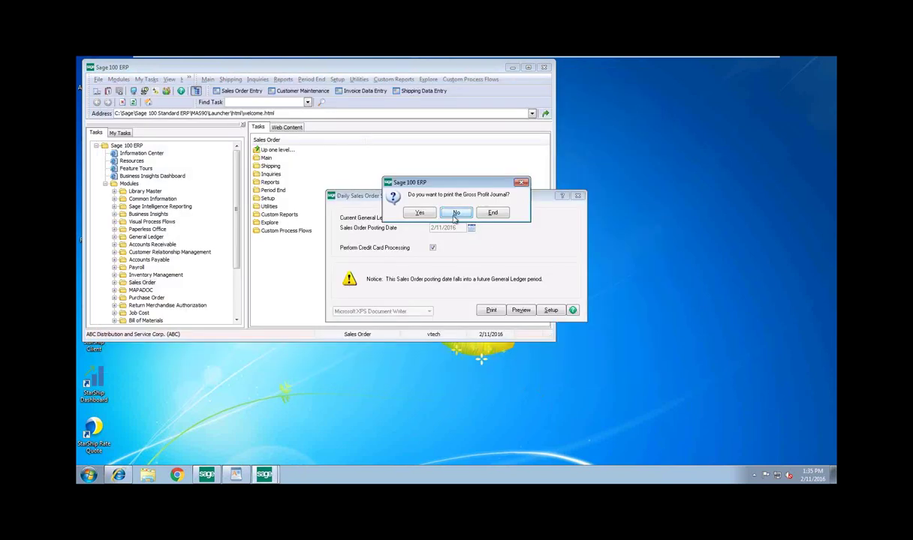
Review and close the Gross Profit Journal, the daily recap reports, and the Daily Deposit Recap
{"action": "key", "text": "Return"}
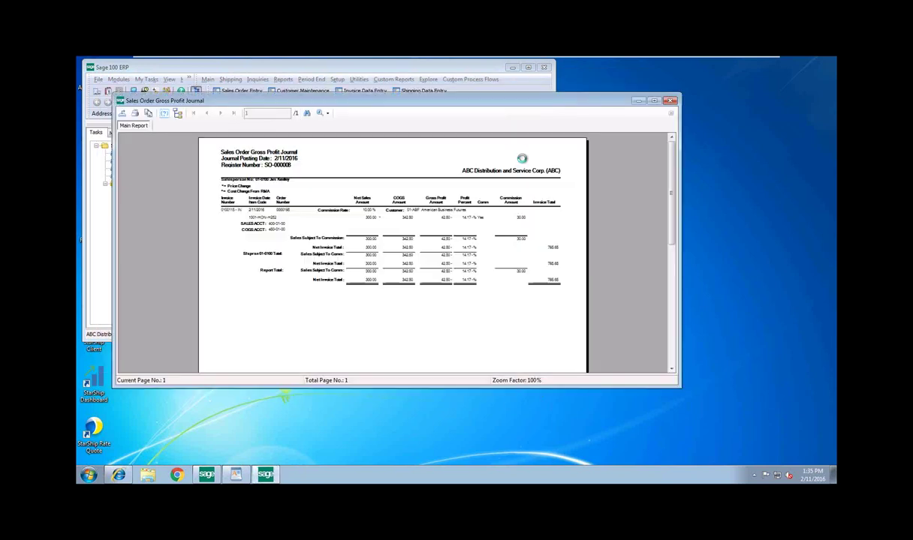
{"action": "left_click", "coordinate": [670, 101]}
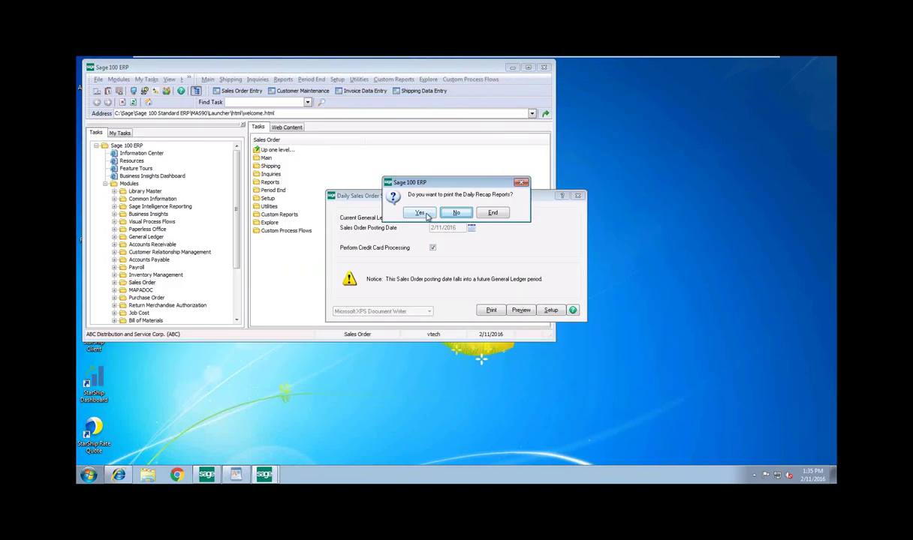
{"action": "left_click", "coordinate": [417, 212]}
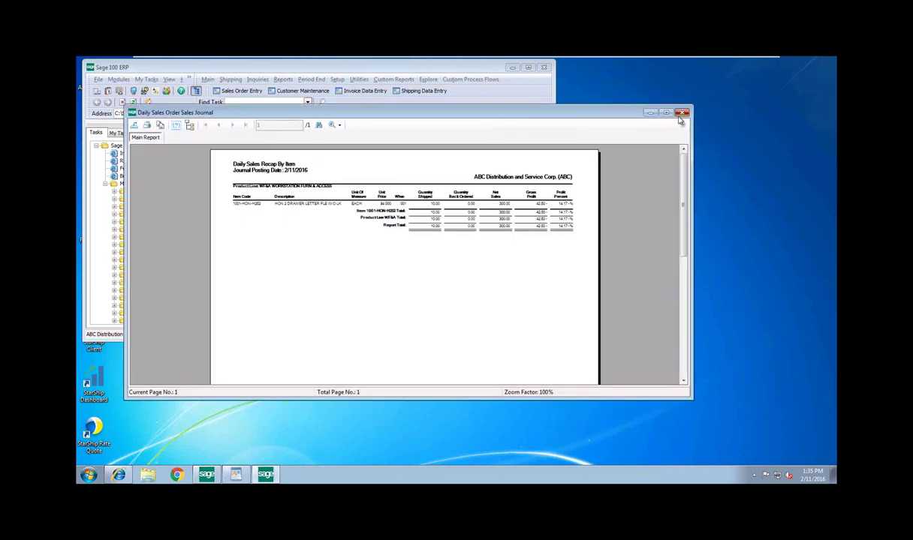
{"action": "left_click", "coordinate": [670, 102]}
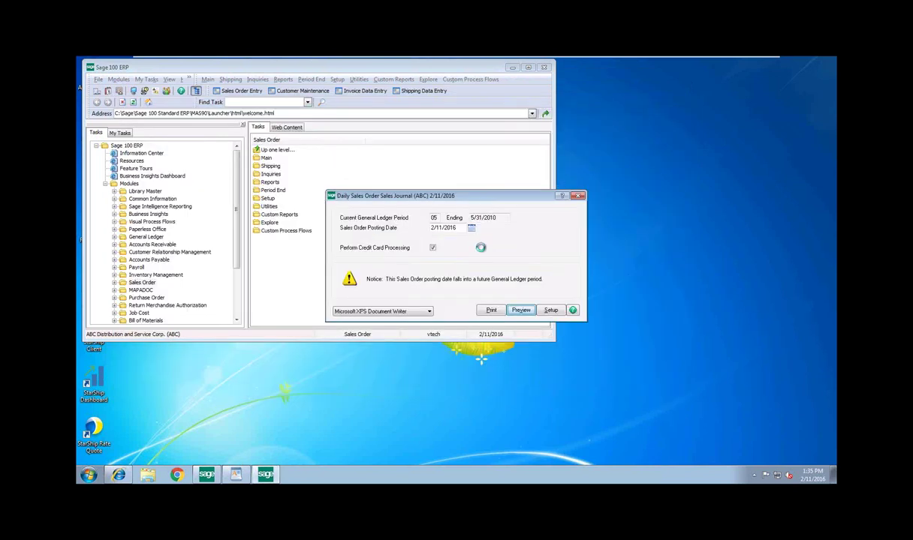
{"action": "left_click", "coordinate": [691, 127]}
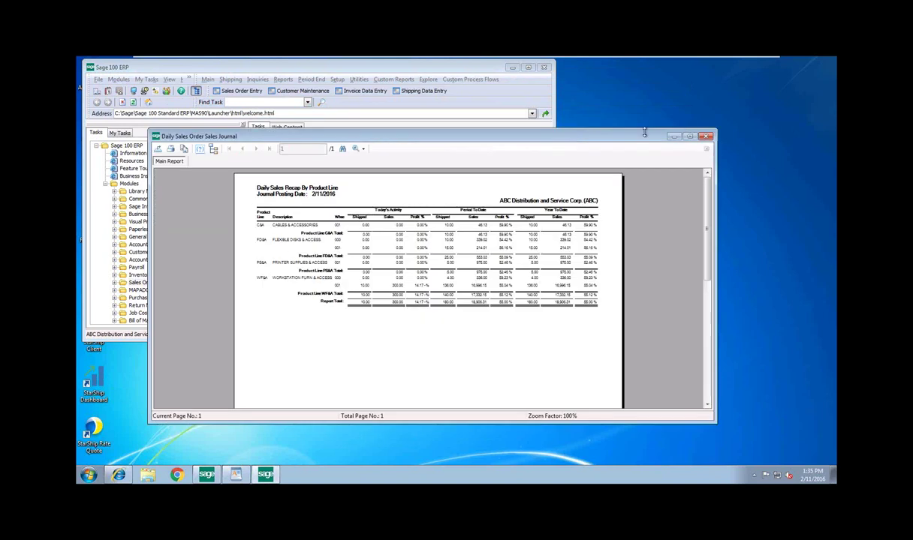
{"action": "left_click_drag", "start_coordinate": [611, 139], "coordinate": [562, 131]}
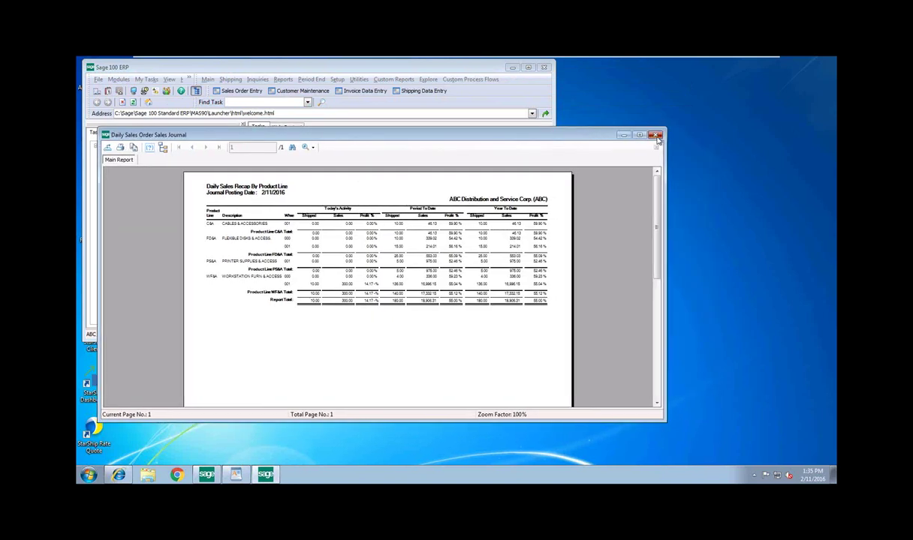
{"action": "left_click", "coordinate": [623, 129]}
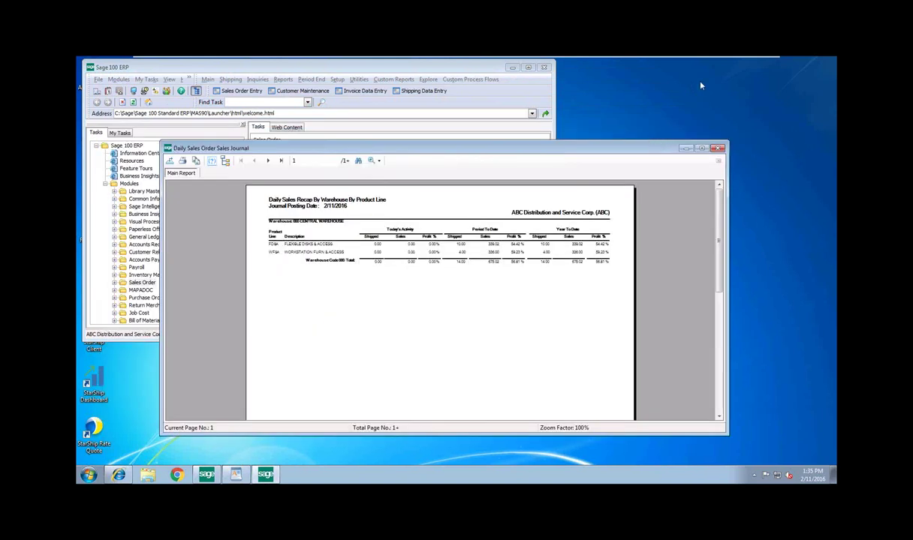
{"action": "left_click", "coordinate": [717, 148]}
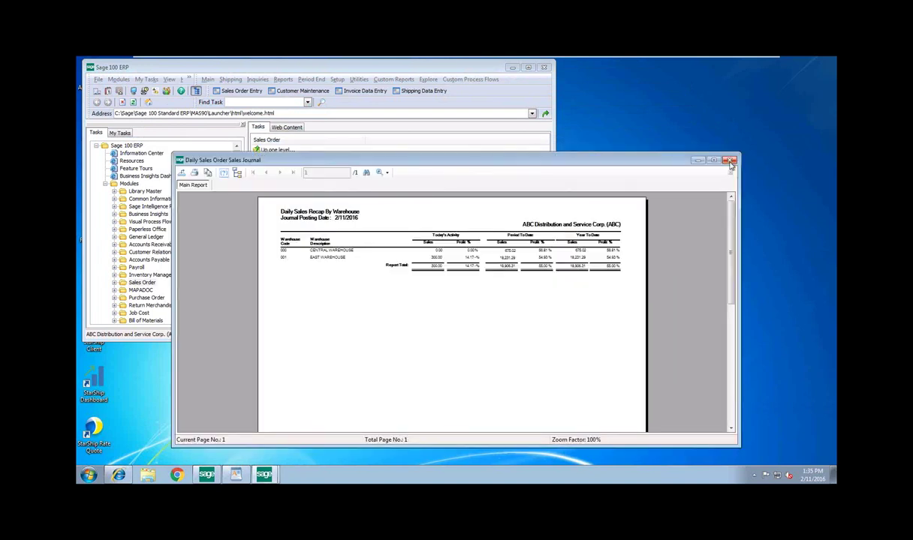
{"action": "left_click", "coordinate": [729, 162]}
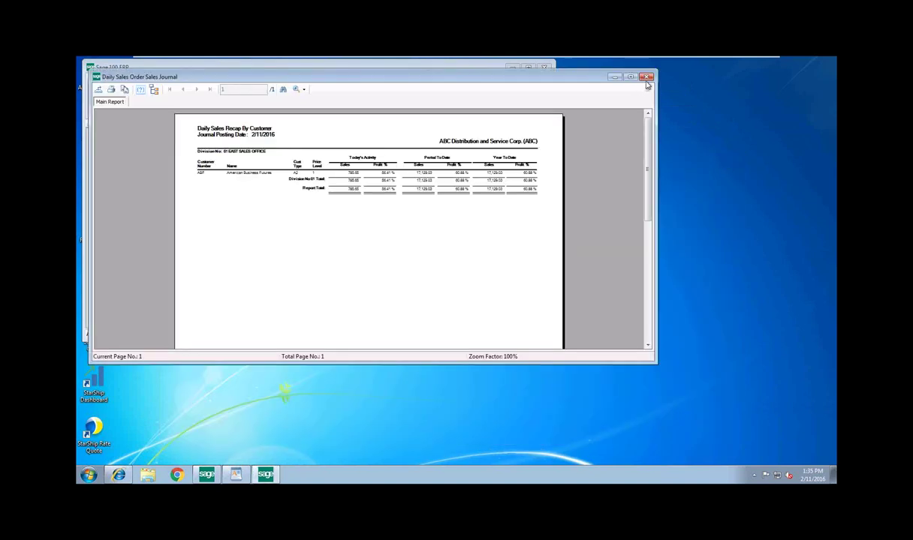
{"action": "left_click", "coordinate": [646, 78]}
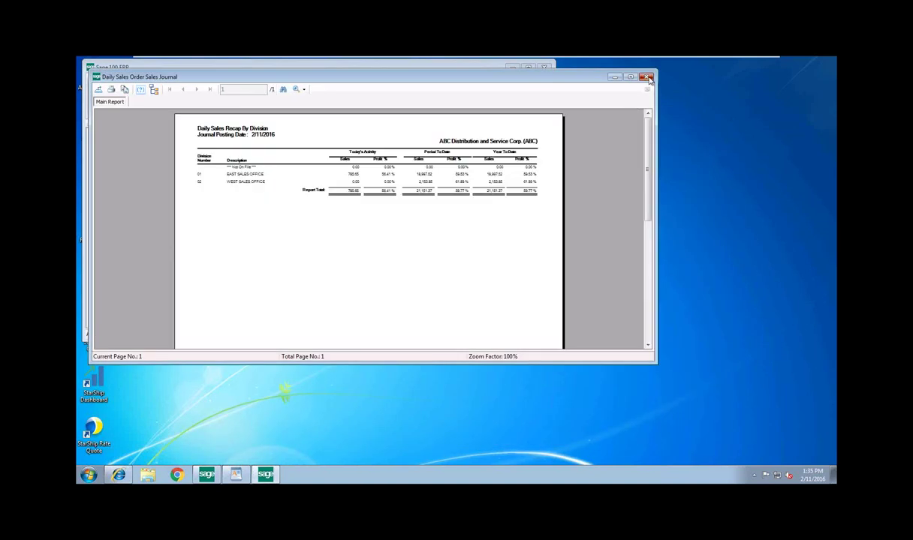
{"action": "left_click", "coordinate": [646, 77]}
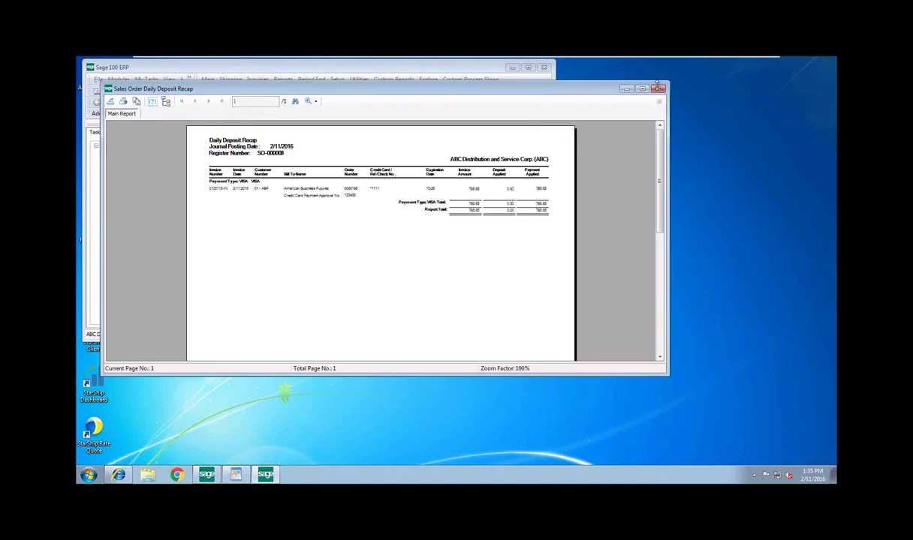
{"action": "left_click", "coordinate": [658, 89]}
Update the Daily Sales Journal, then preview the Daily Transaction Register and answer its update prompt
{"action": "left_click", "coordinate": [428, 210]}
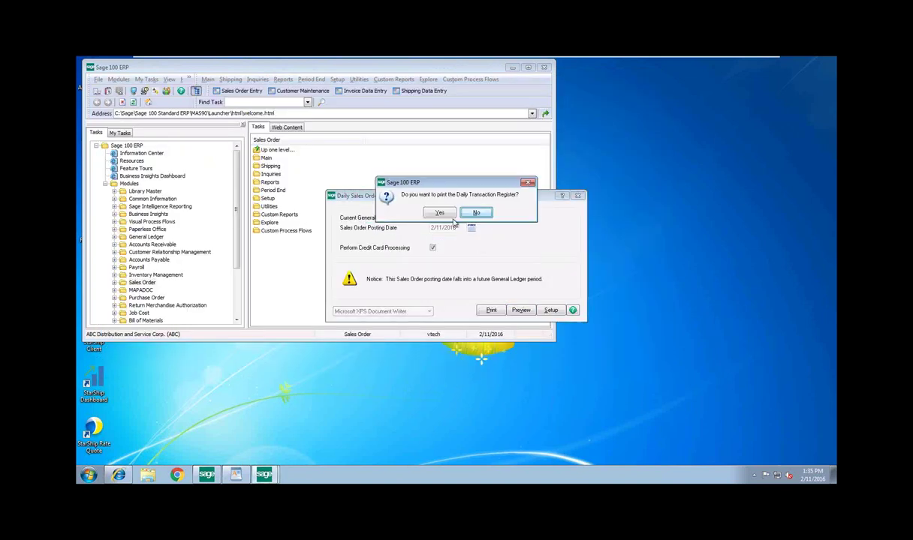
{"action": "left_click", "coordinate": [432, 212]}
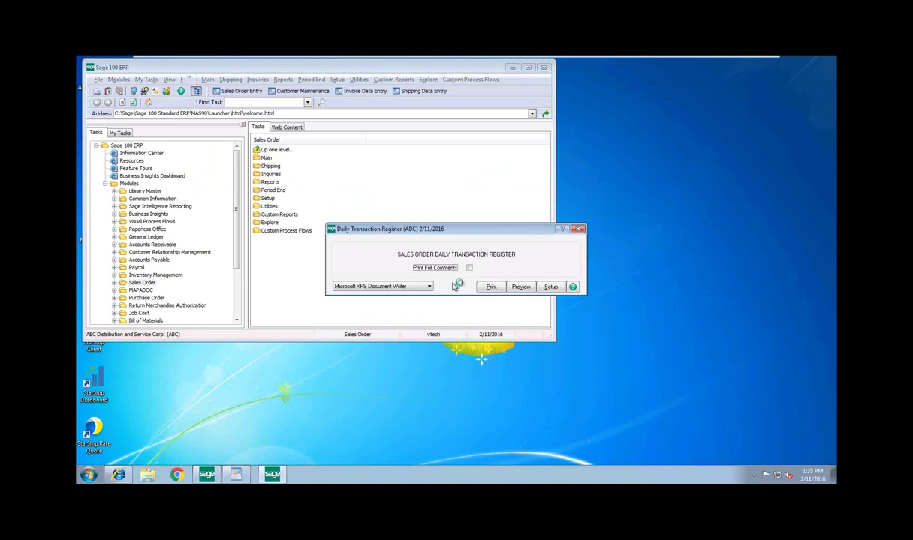
{"action": "left_click", "coordinate": [526, 289]}
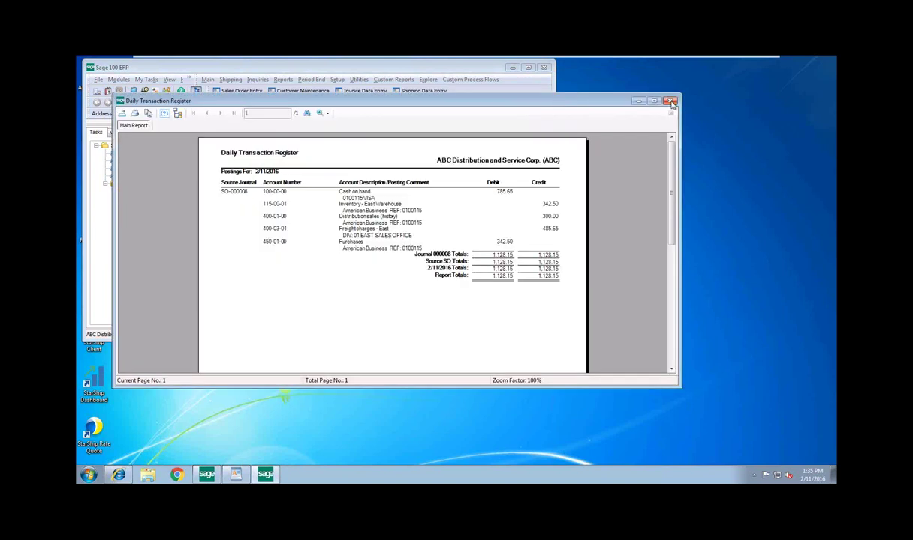
{"action": "left_click", "coordinate": [671, 103]}
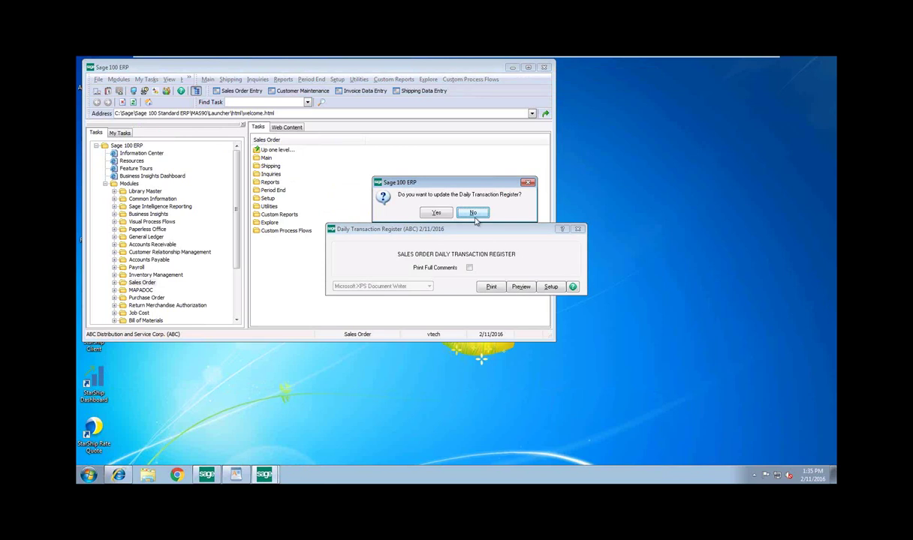
{"action": "left_click", "coordinate": [434, 212]}
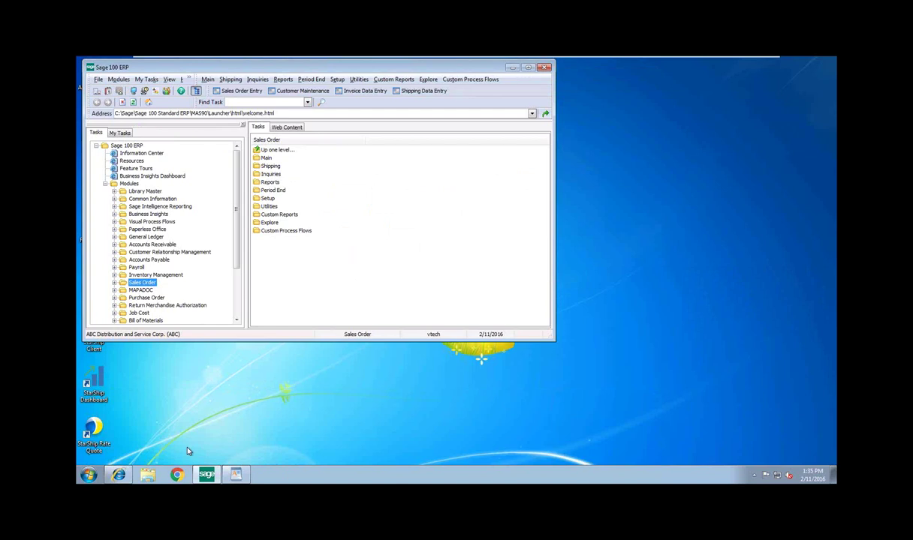
Log out of the locked gateway session and sign back in with the saved merchant credentials
{"action": "left_click", "coordinate": [118, 474]}
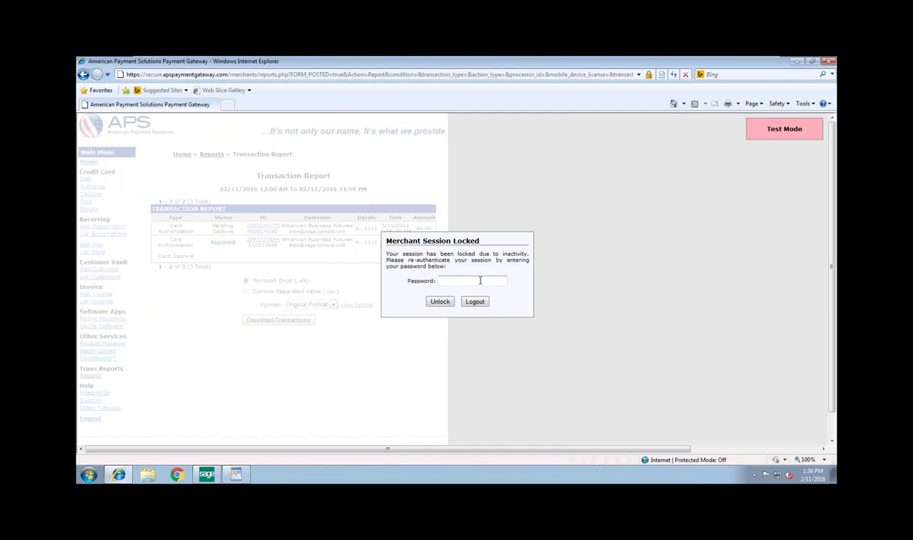
{"action": "left_click", "coordinate": [475, 302]}
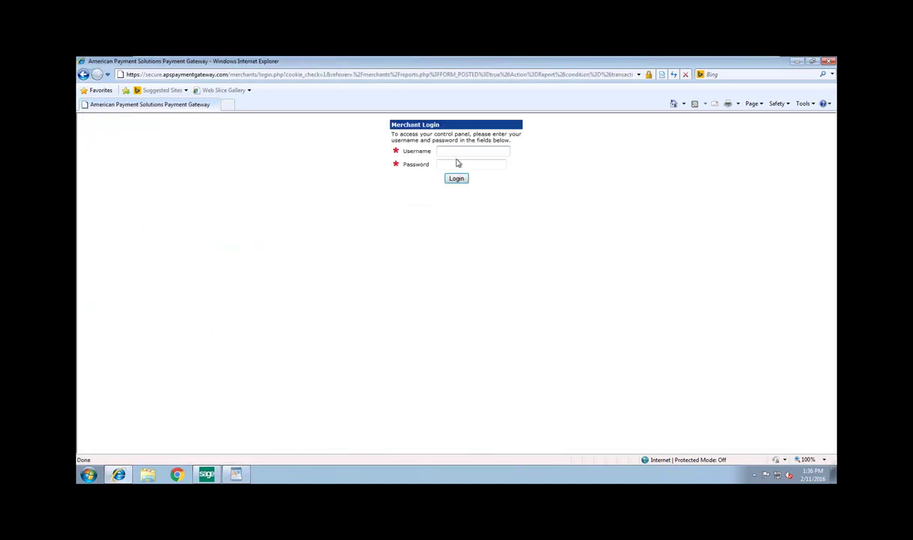
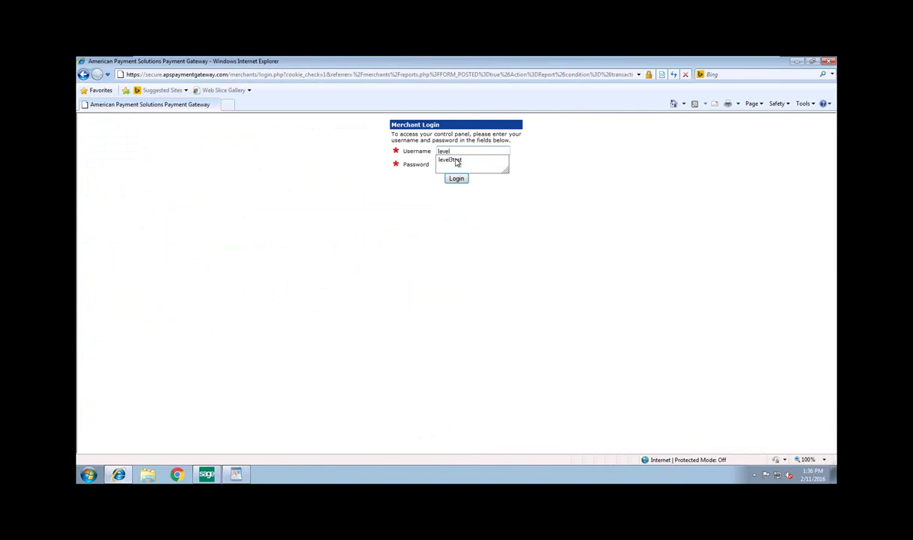
{"action": "left_click", "coordinate": [455, 161]}
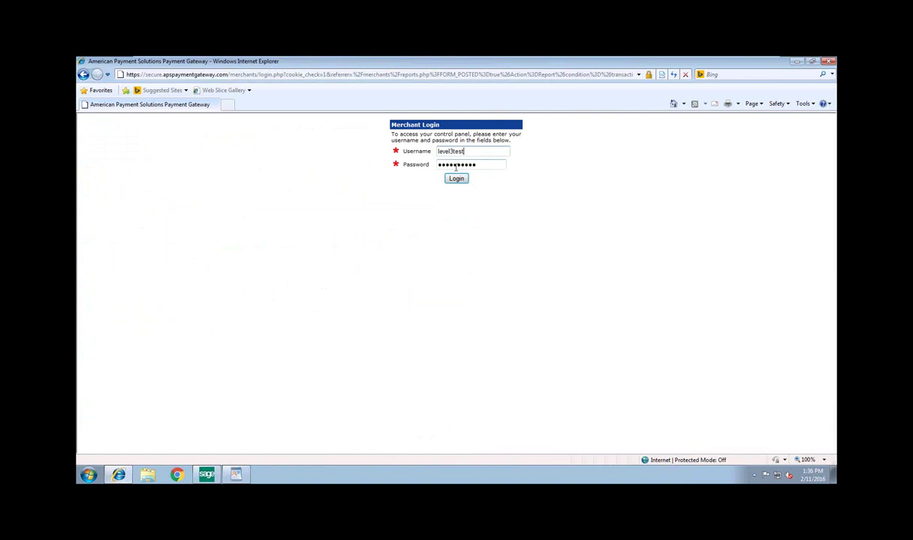
{"action": "left_click", "coordinate": [456, 179]}
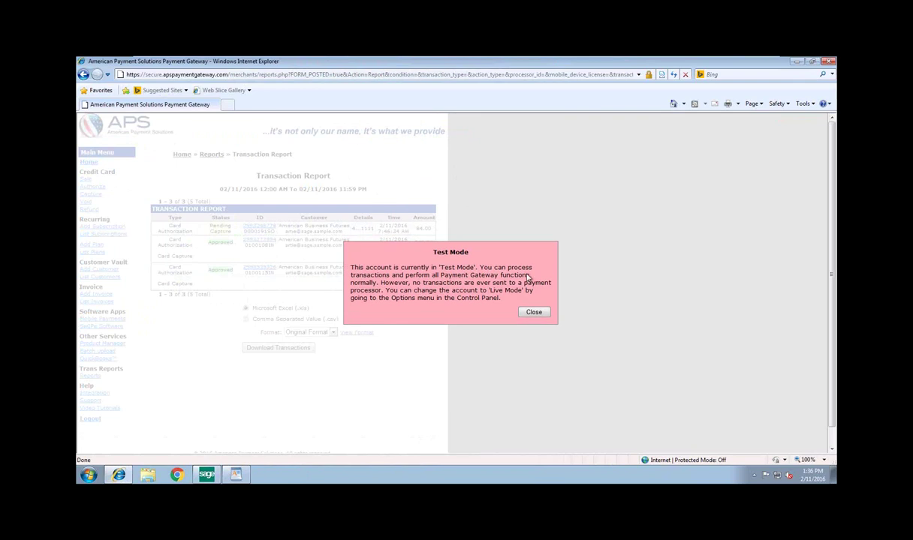
Open the third transaction's details, check the 785.65 capture's Transaction History, then return to Sage 100
{"action": "left_click", "coordinate": [532, 312]}
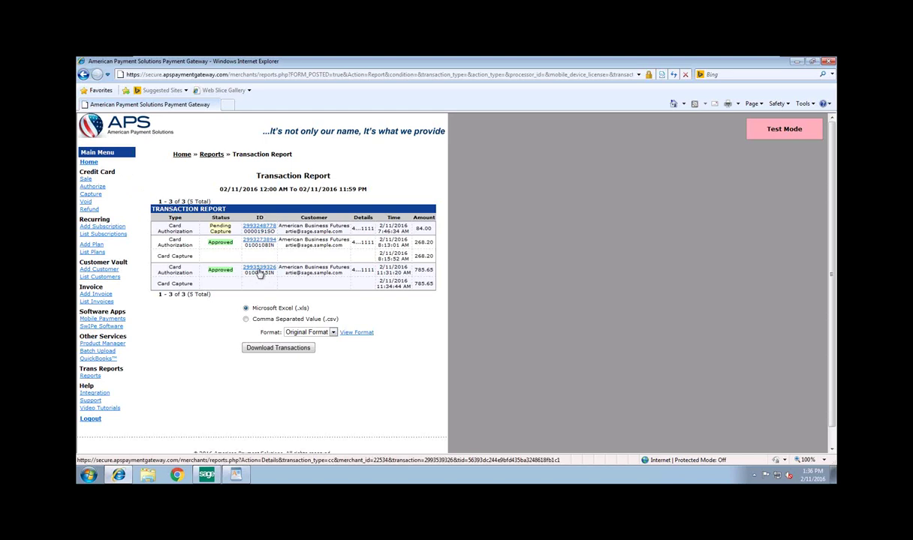
{"action": "left_click", "coordinate": [259, 273]}
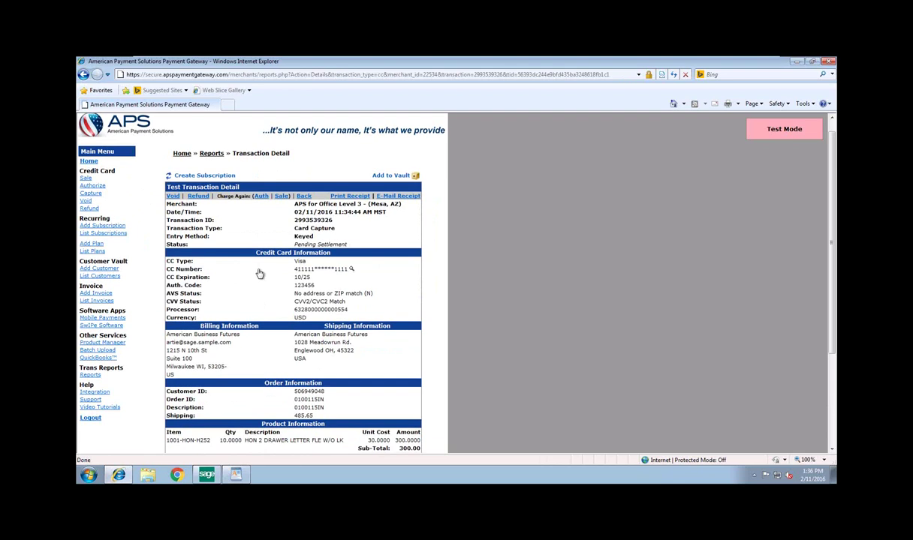
{"action": "scroll", "coordinate": [259, 273], "scroll_direction": "down", "scroll_amount": 3}
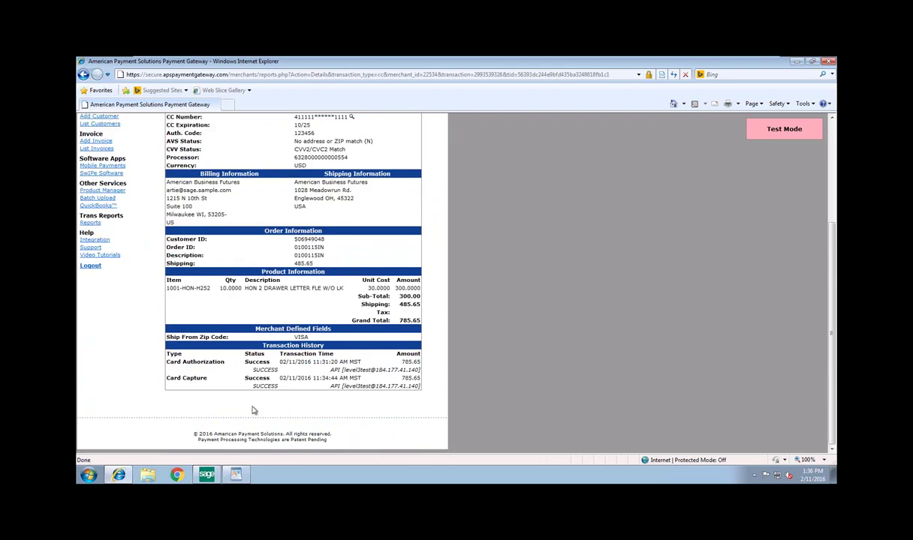
{"action": "left_click", "coordinate": [210, 475]}
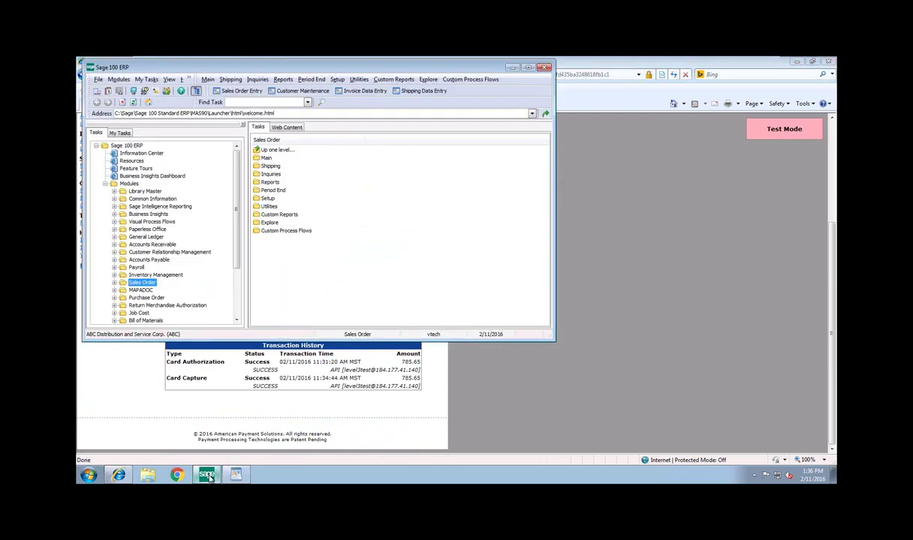
Load American Business Futures in Customer Maintenance and open invoice 0100115's history from the Invoices tab
{"action": "left_click", "coordinate": [303, 91]}
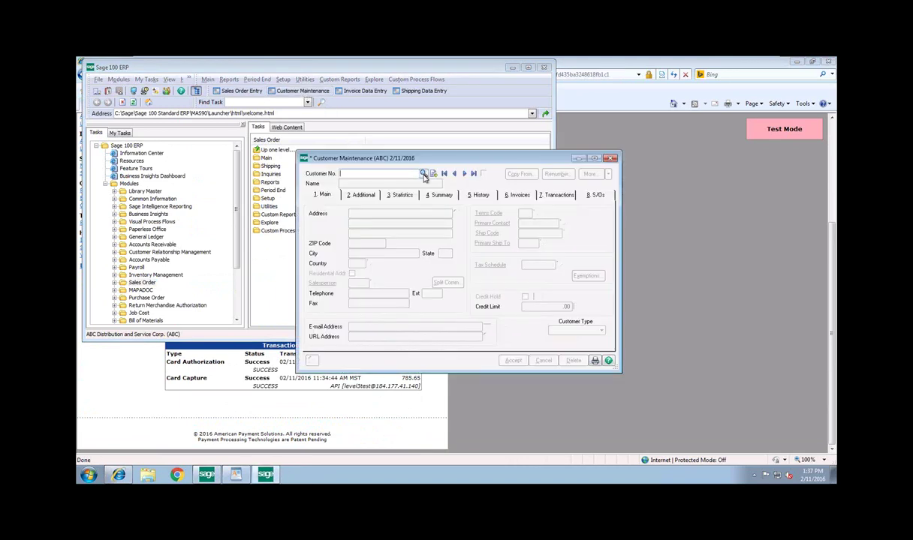
{"action": "left_click", "coordinate": [423, 173]}
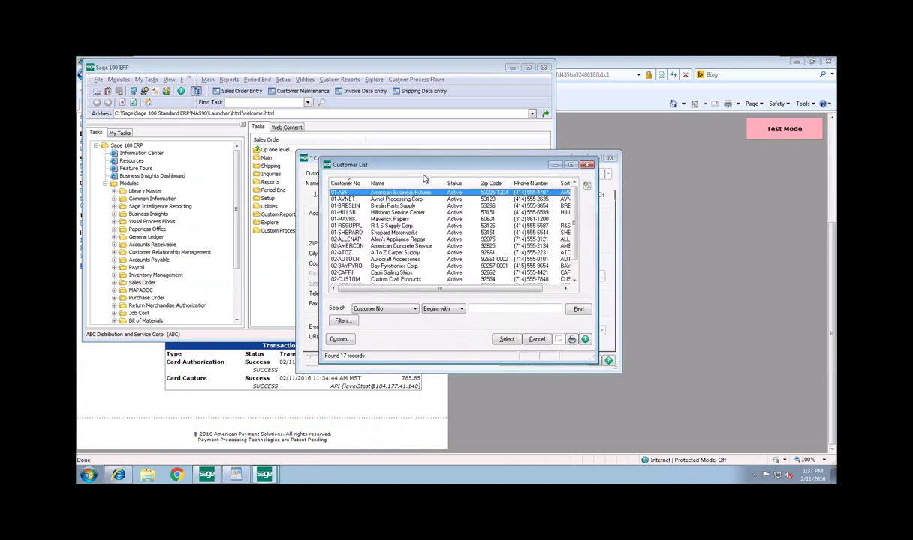
{"action": "left_click", "coordinate": [507, 340]}
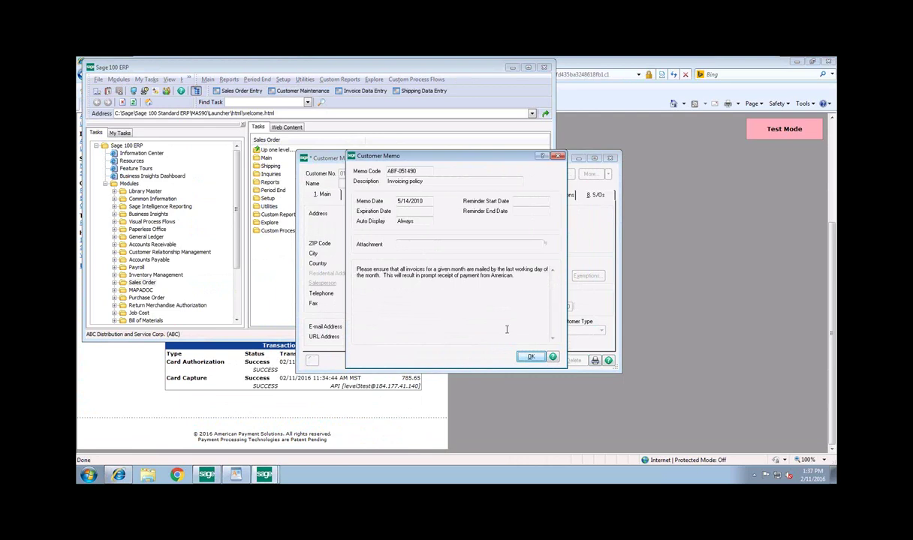
{"action": "left_click", "coordinate": [530, 357]}
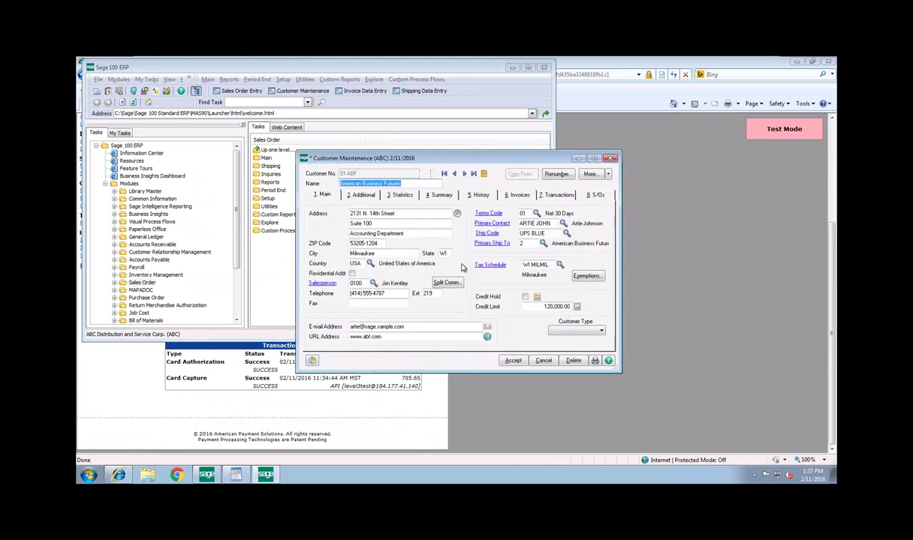
{"action": "left_click", "coordinate": [521, 196]}
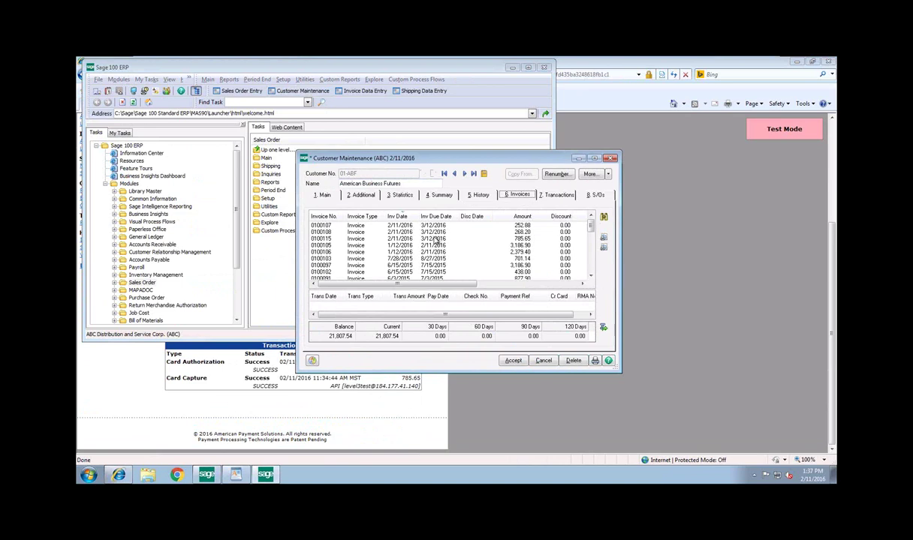
{"action": "left_click", "coordinate": [435, 239]}
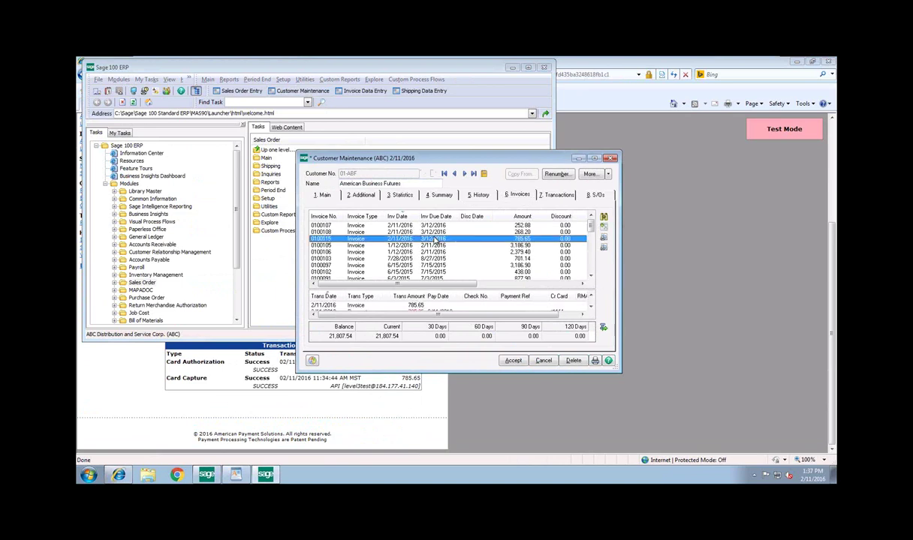
{"action": "left_click", "coordinate": [603, 227]}
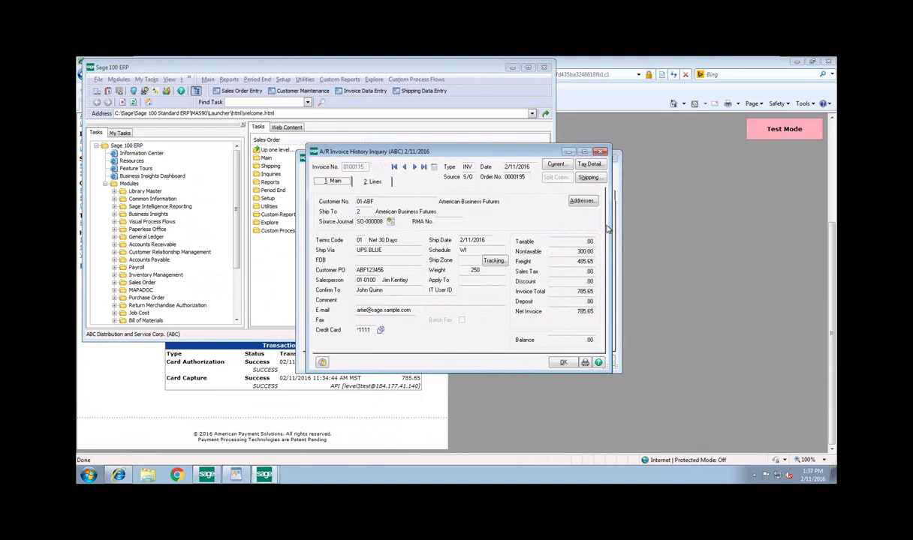
Open the invoice's Credit Card Information and highlight its Transaction ID for comparison with the gateway
{"action": "left_click", "coordinate": [381, 330]}
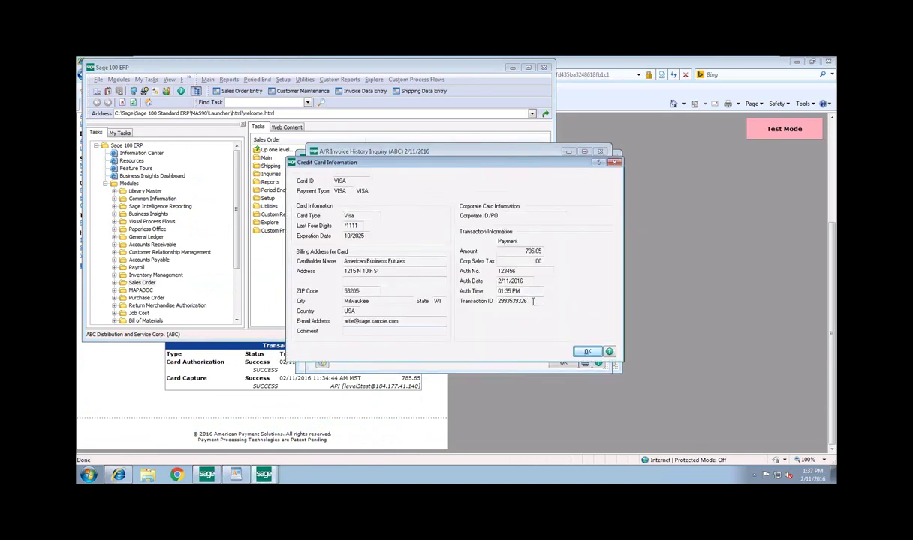
{"action": "left_click_drag", "start_coordinate": [527, 301], "coordinate": [494, 300]}
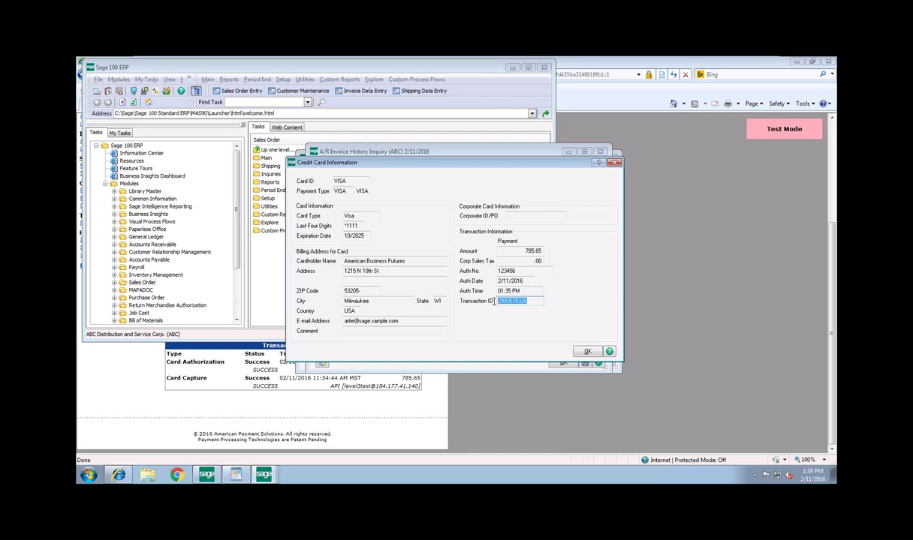
{"action": "left_click", "coordinate": [243, 478]}
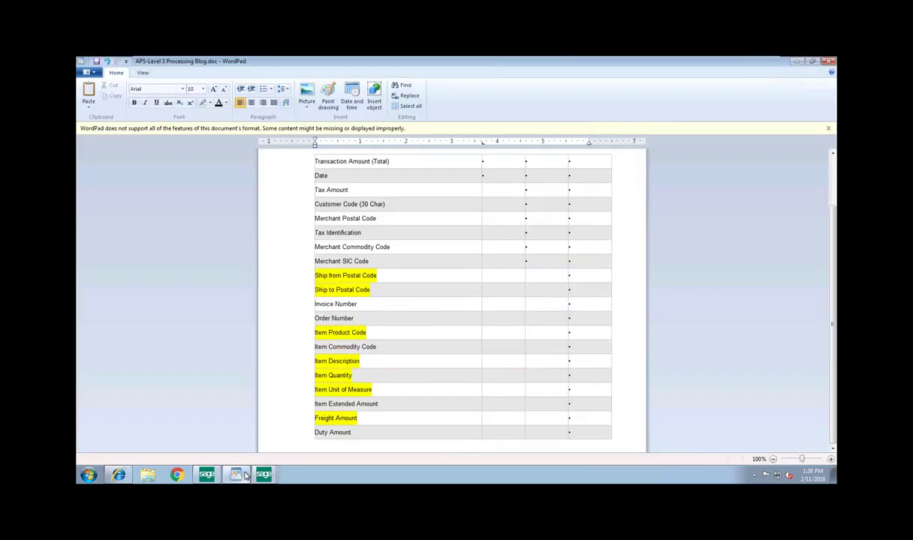
{"action": "scroll", "coordinate": [661, 371], "scroll_direction": "up", "scroll_amount": 2}
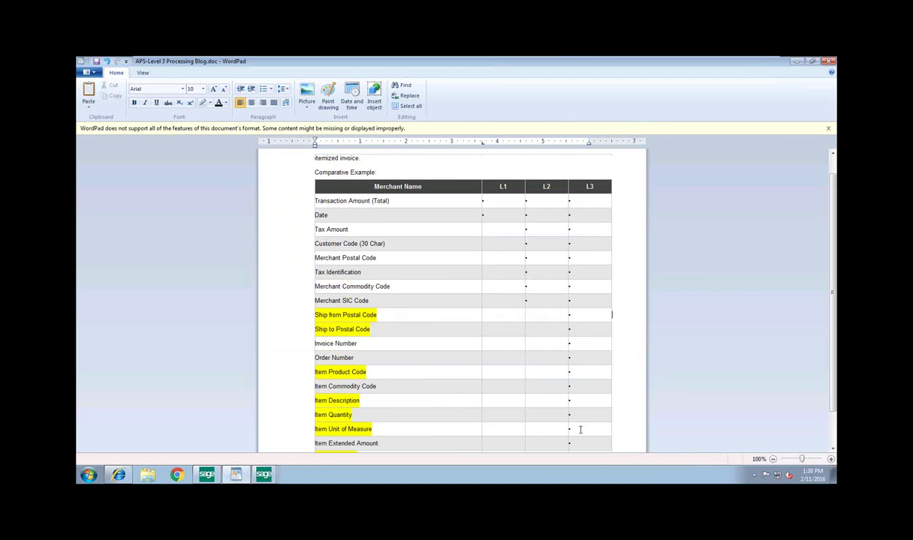
{"action": "key", "text": "Down"}
{"action": "key", "text": "Down"}
{"action": "key", "text": "Down"}
{"action": "key", "text": "Down"}
{"action": "key", "text": "Down"}
{"action": "key", "text": "Down"}
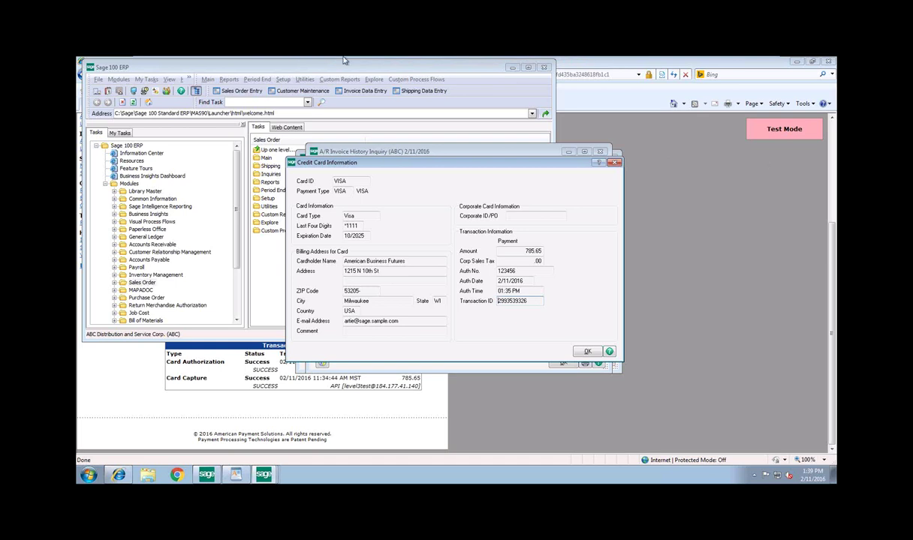
{"action": "key", "text": "Num_Lock"}
{"action": "key", "text": "Num_Lock"}
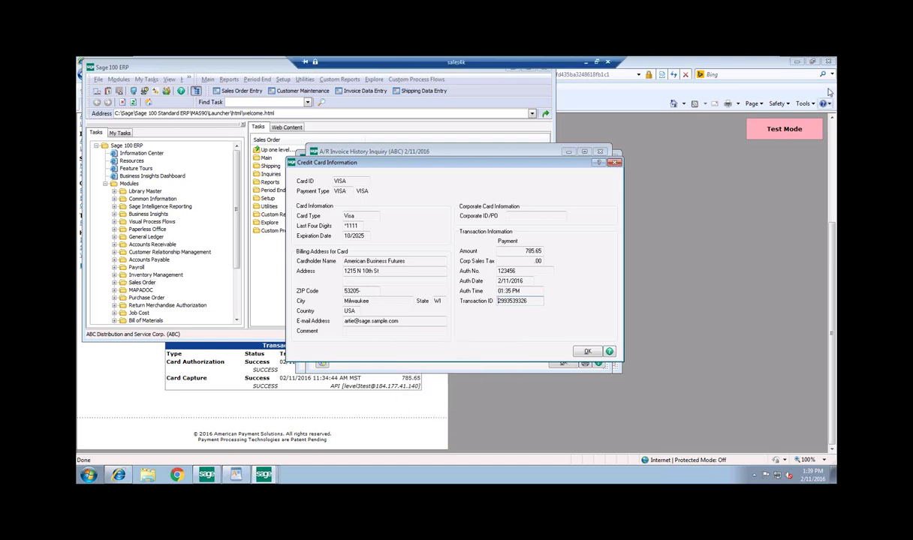